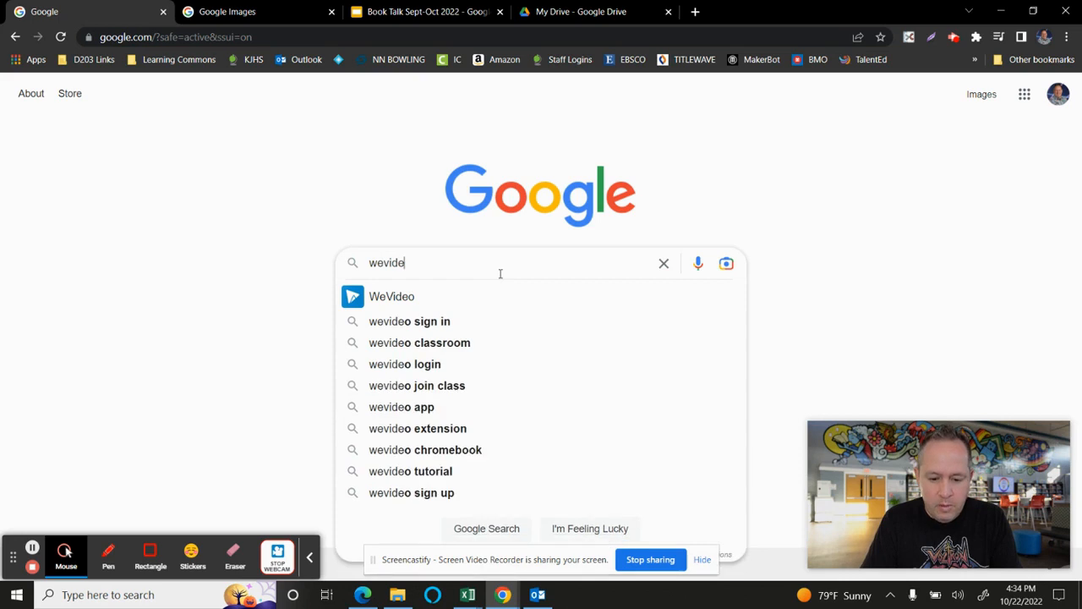
- Search Google for wevideo and open the WeVideo website from the results
text(o)
key(Return)
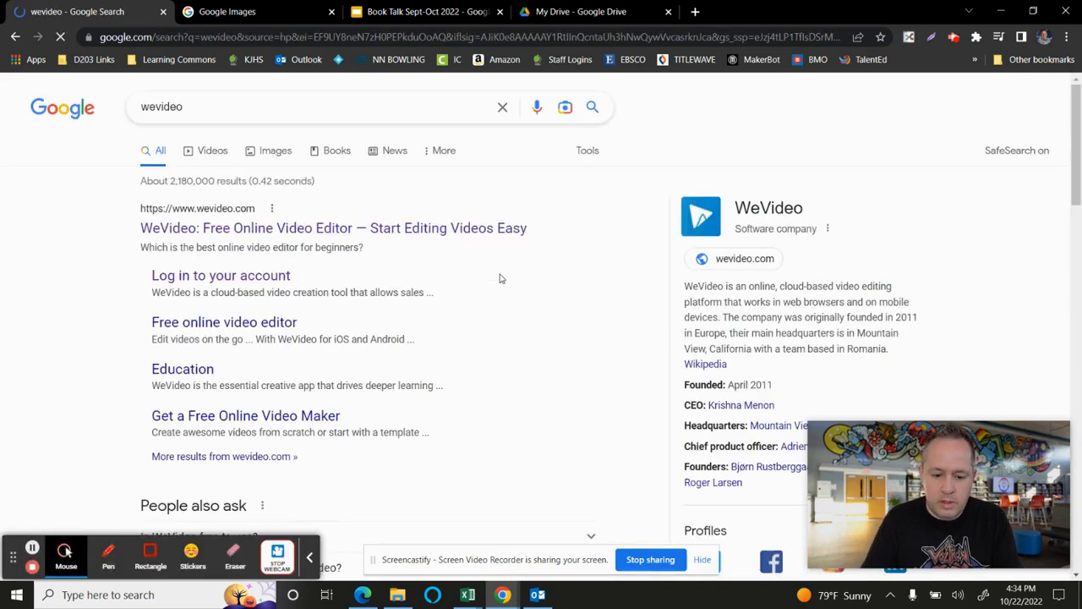
click(432, 227)
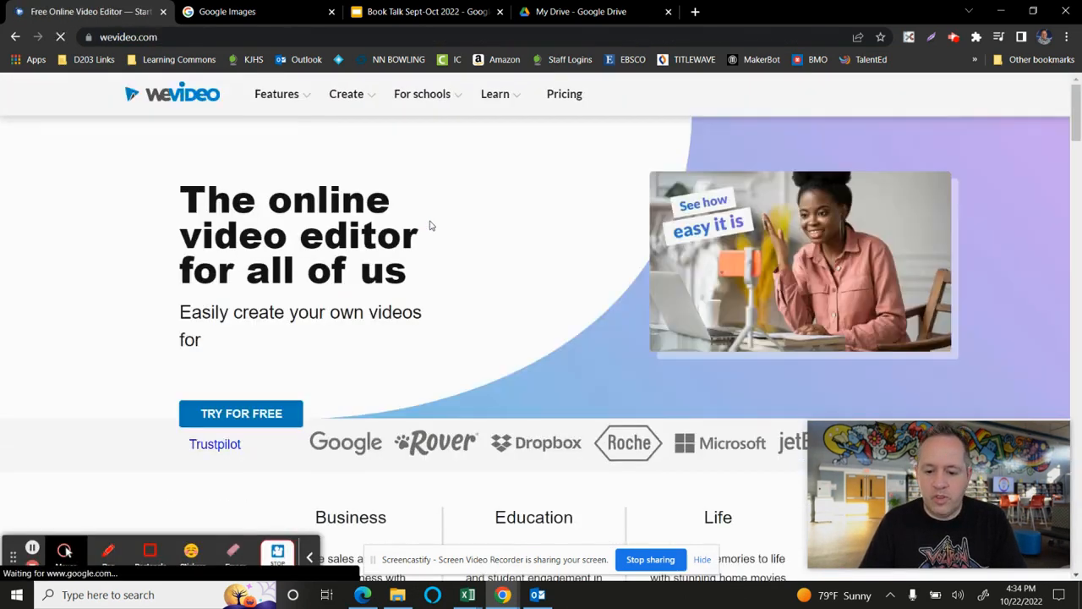
- Log in to WeVideo using the Google account
click(831, 94)
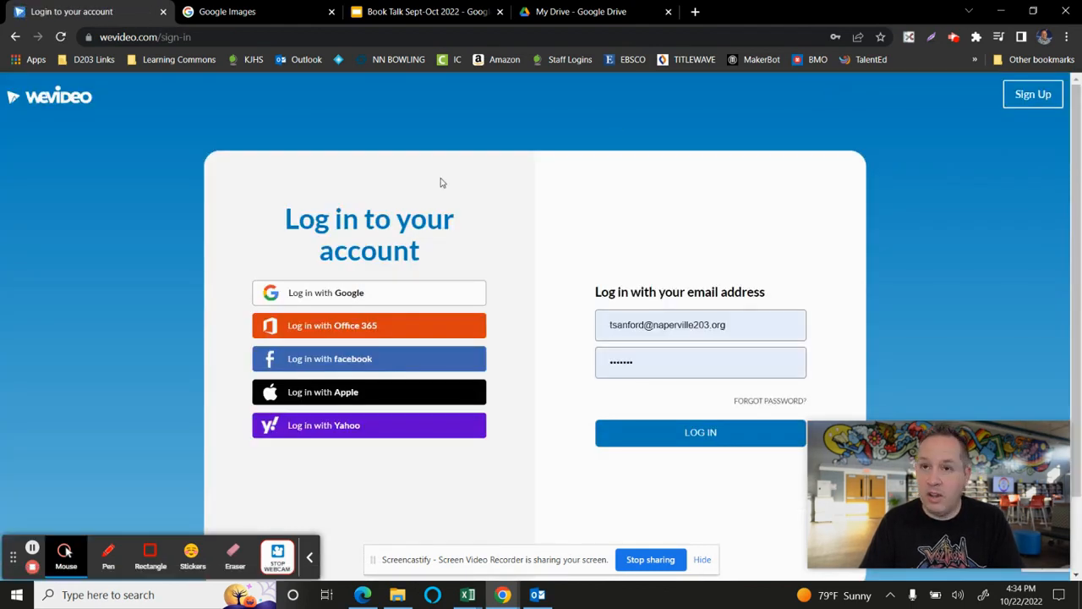
click(415, 292)
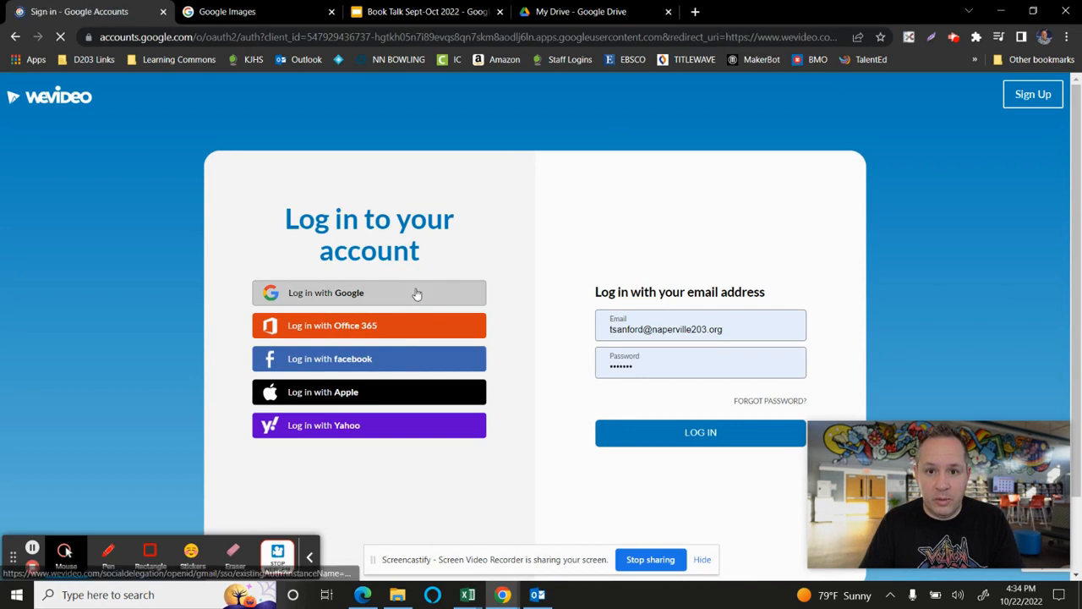
click(466, 257)
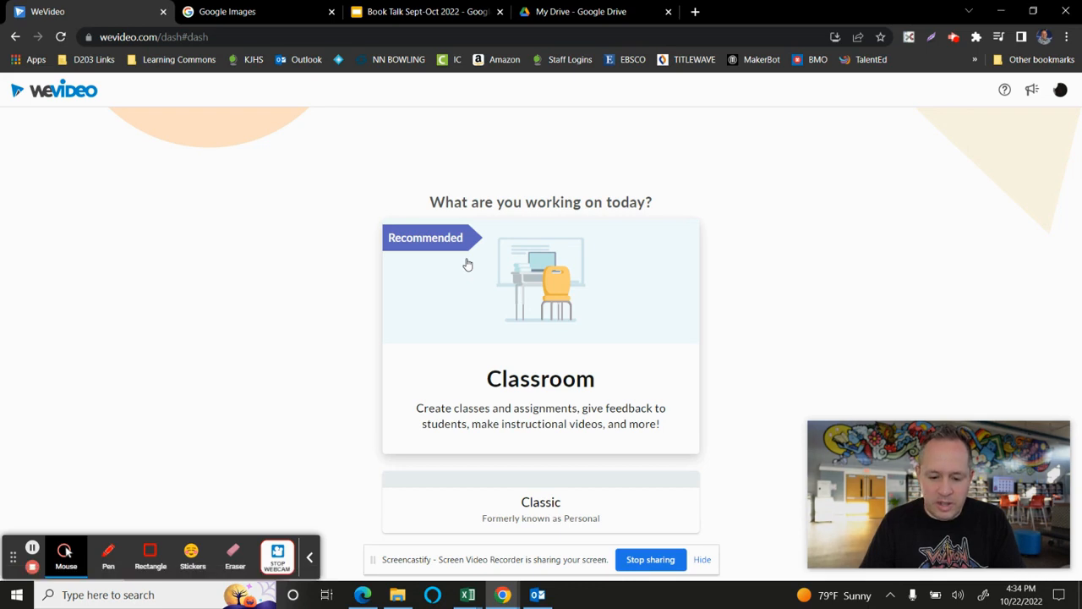
- Enter the WeVideo Classroom workspace and create a new project in its Projects area
click(580, 327)
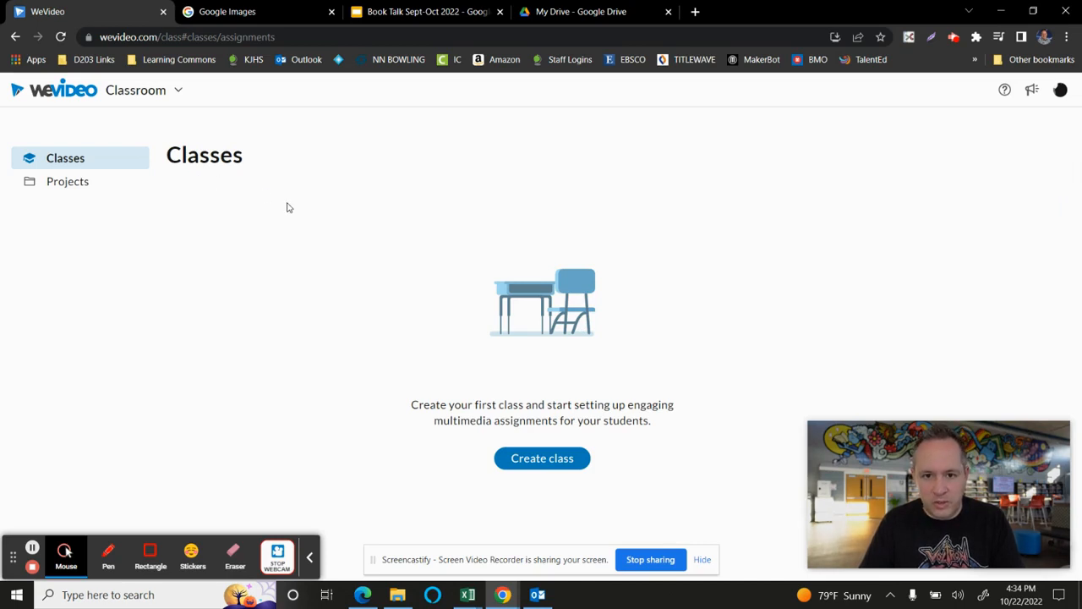
click(77, 183)
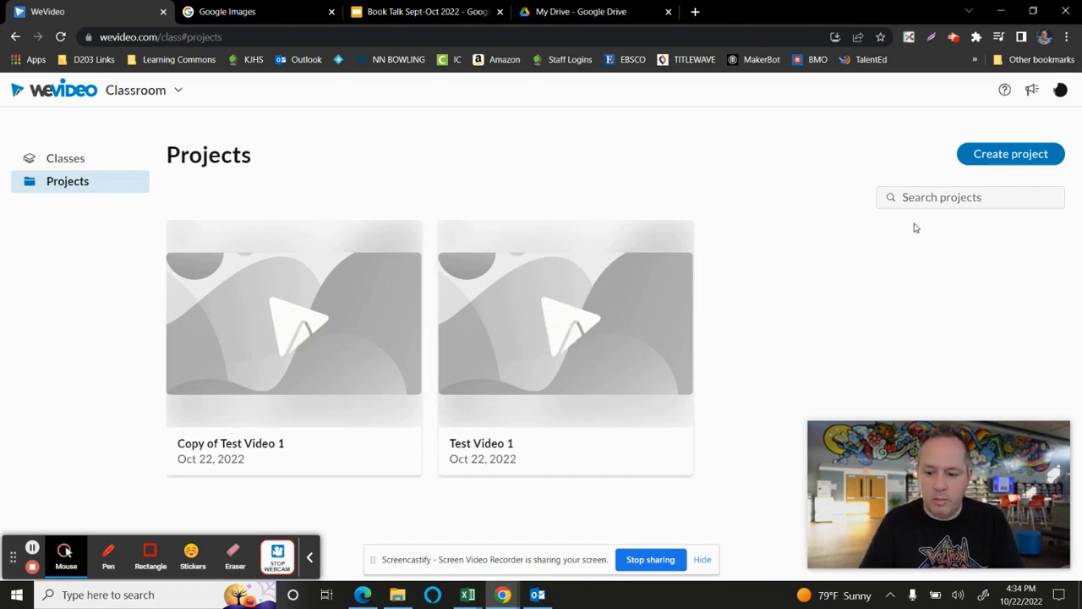
click(979, 159)
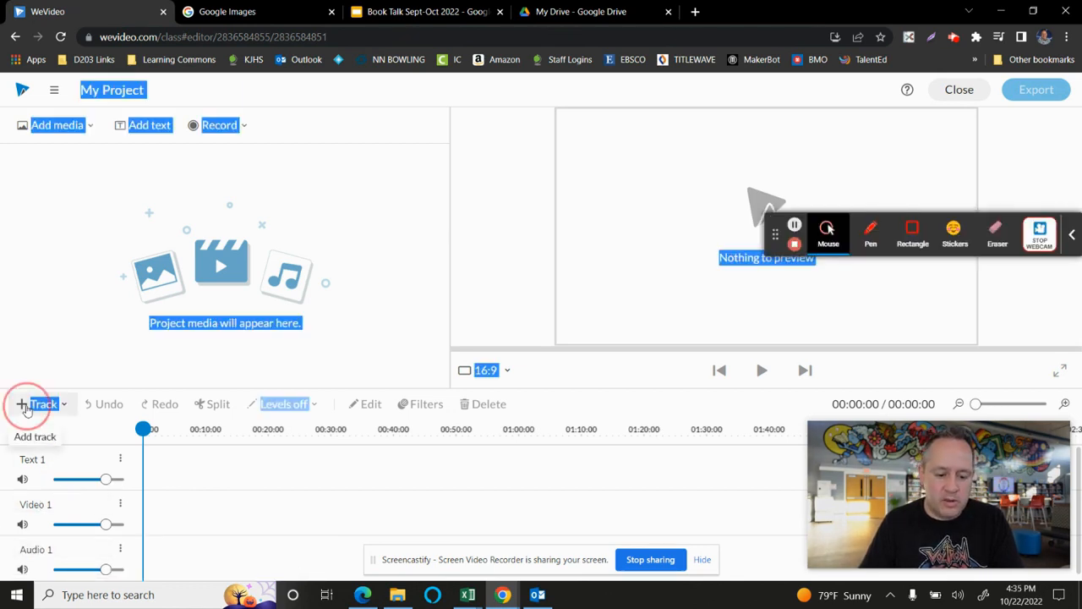
click(26, 407)
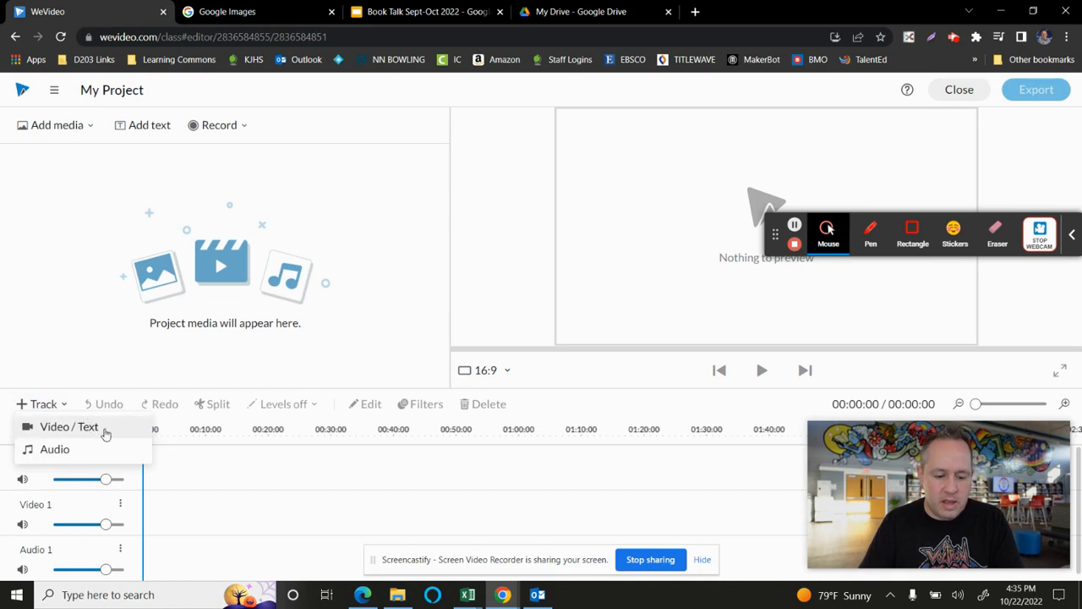
click(258, 512)
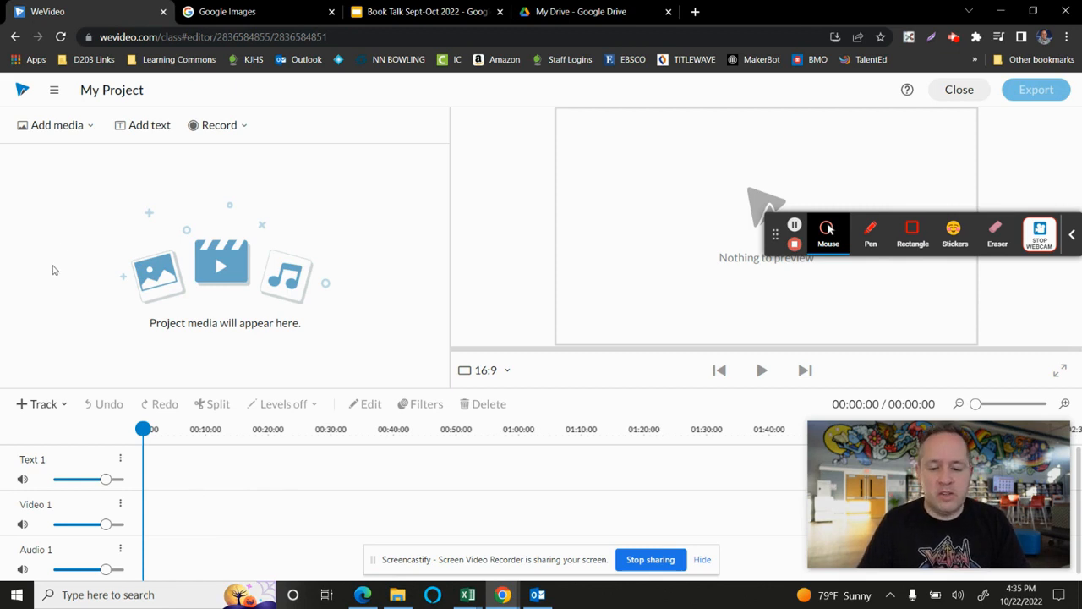
- Add the 04:34 stock audio "Inspiring Uplifting Motivational" from the Essentials library to the project media
click(90, 129)
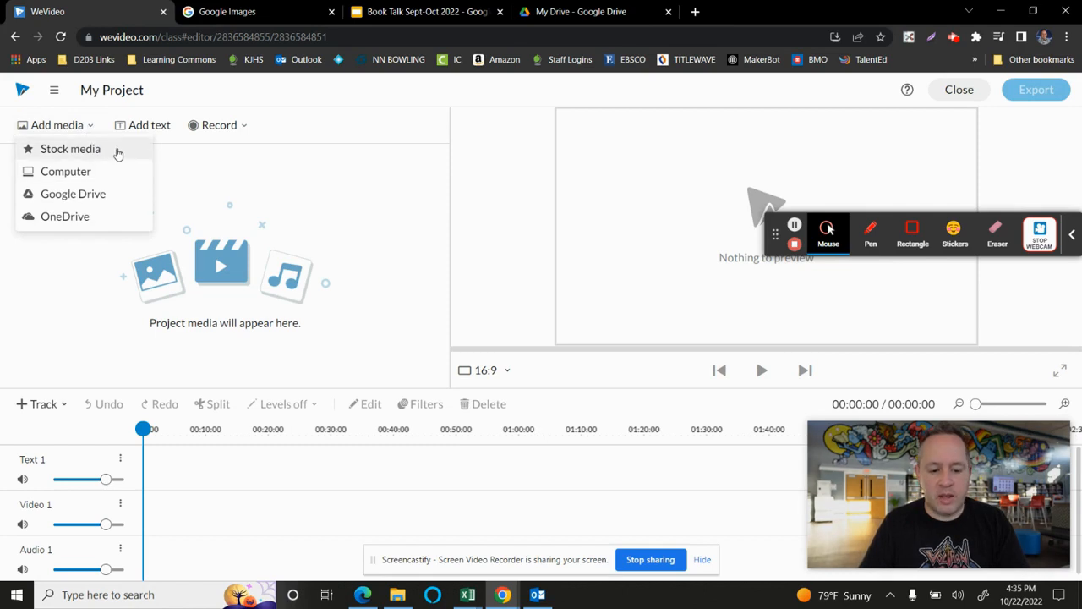
click(119, 154)
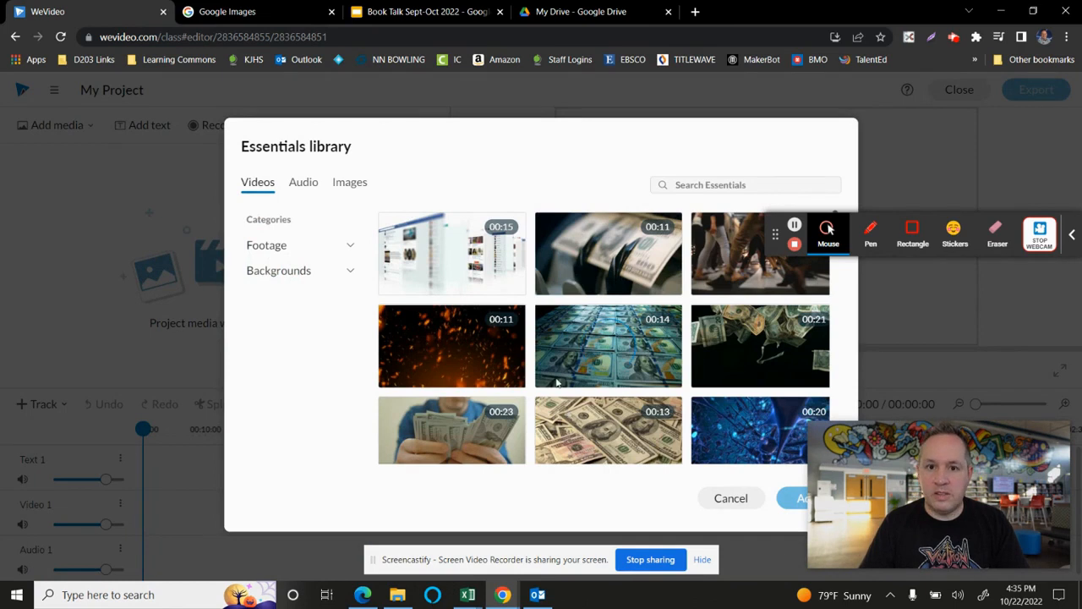
click(297, 187)
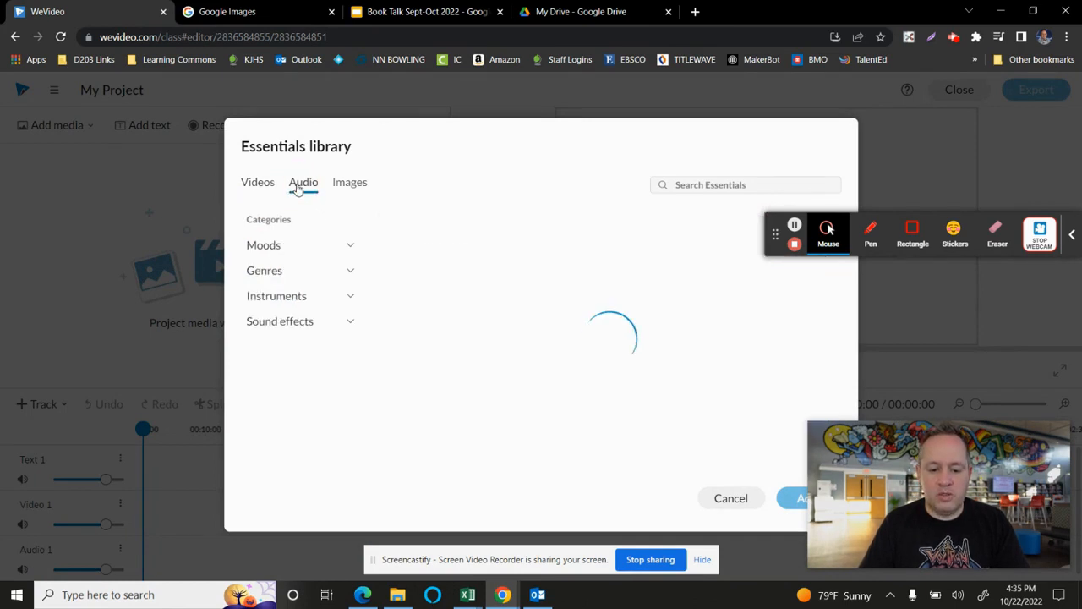
click(351, 188)
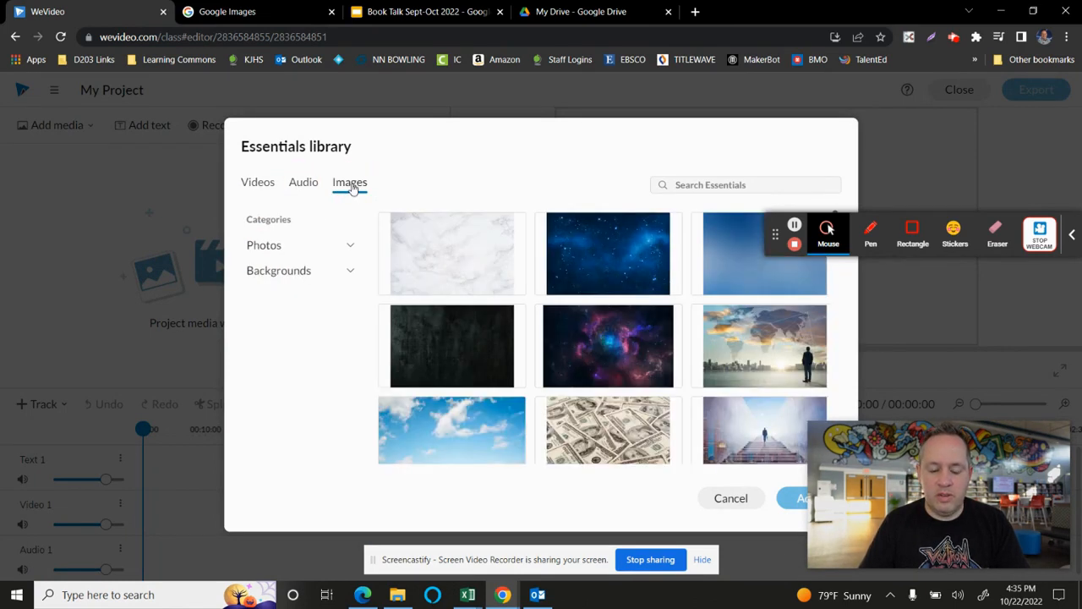
click(301, 185)
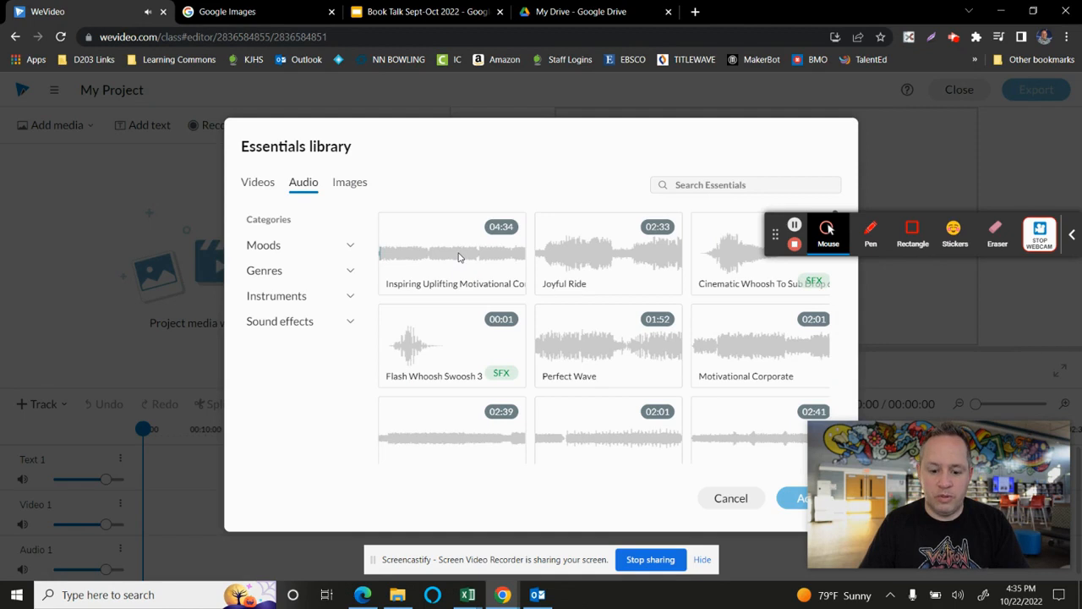
click(436, 235)
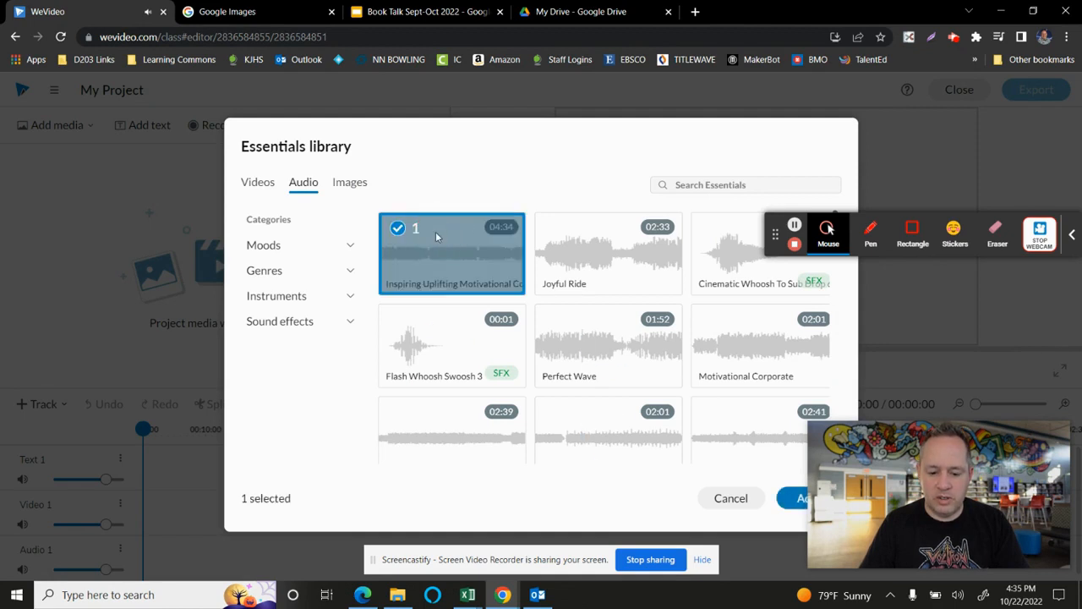
click(782, 501)
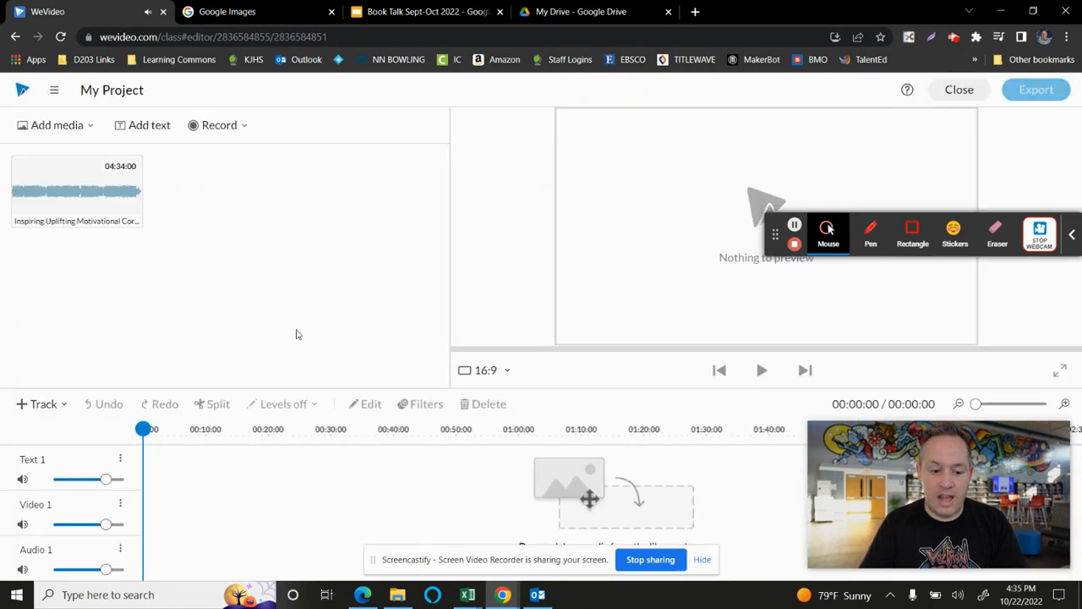
- Place the stock audio clip at the start of the Audio 1 track and briefly play it back
drag(73, 187, 155, 548)
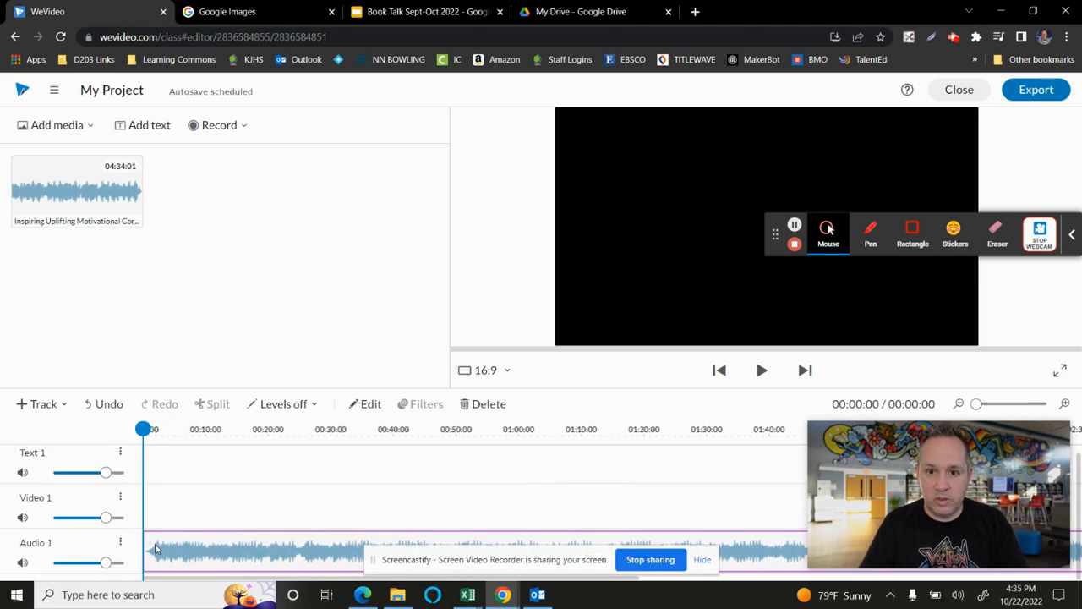
key(space)
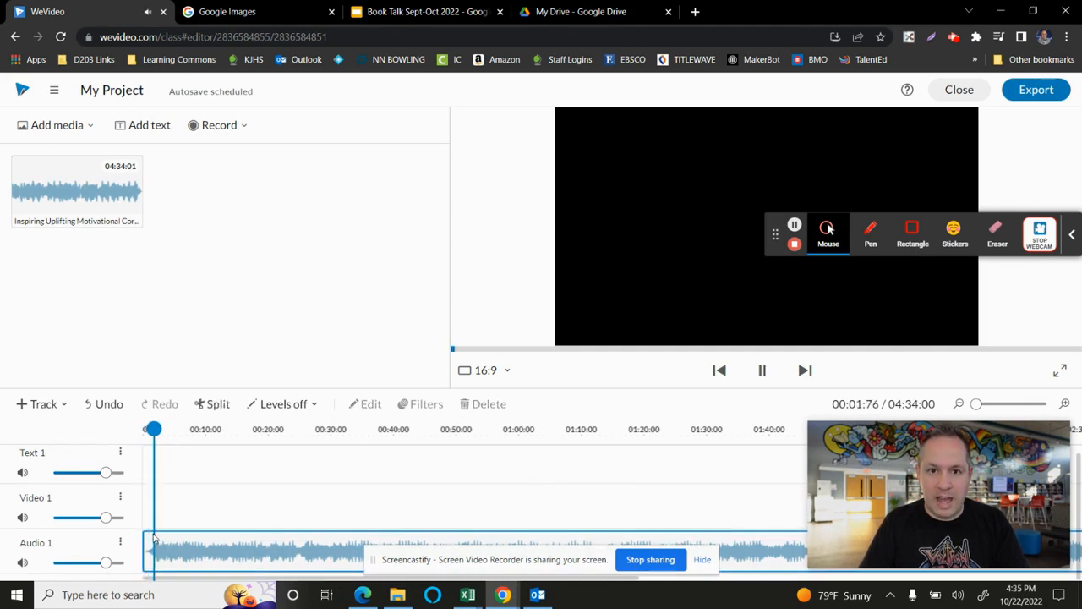
click(153, 538)
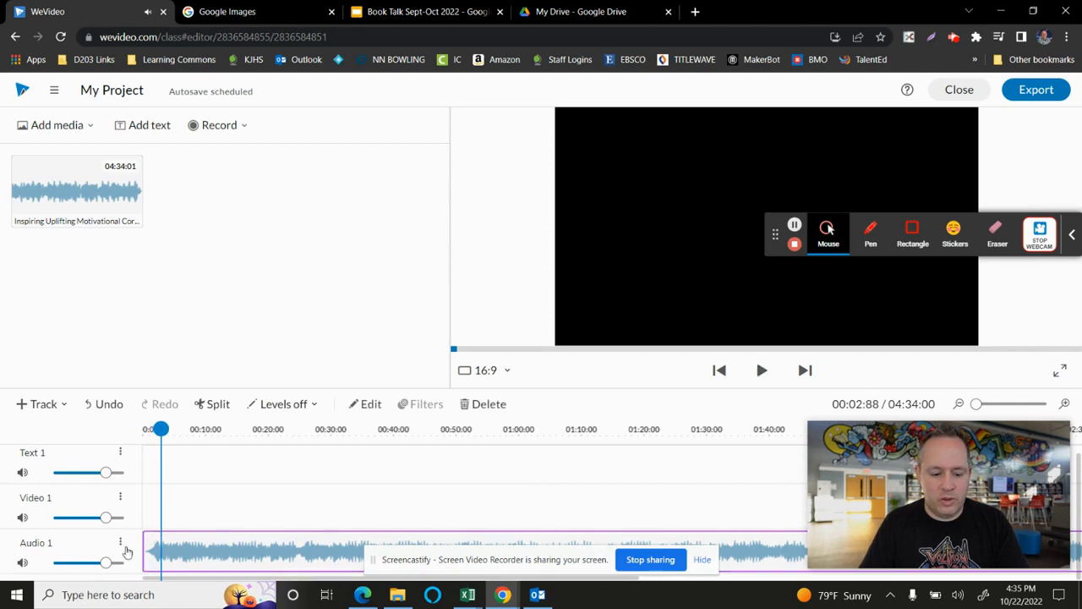
- Lower the Audio 1 track's volume to near the low end of its range and briefly play the result
drag(105, 561, 65, 561)
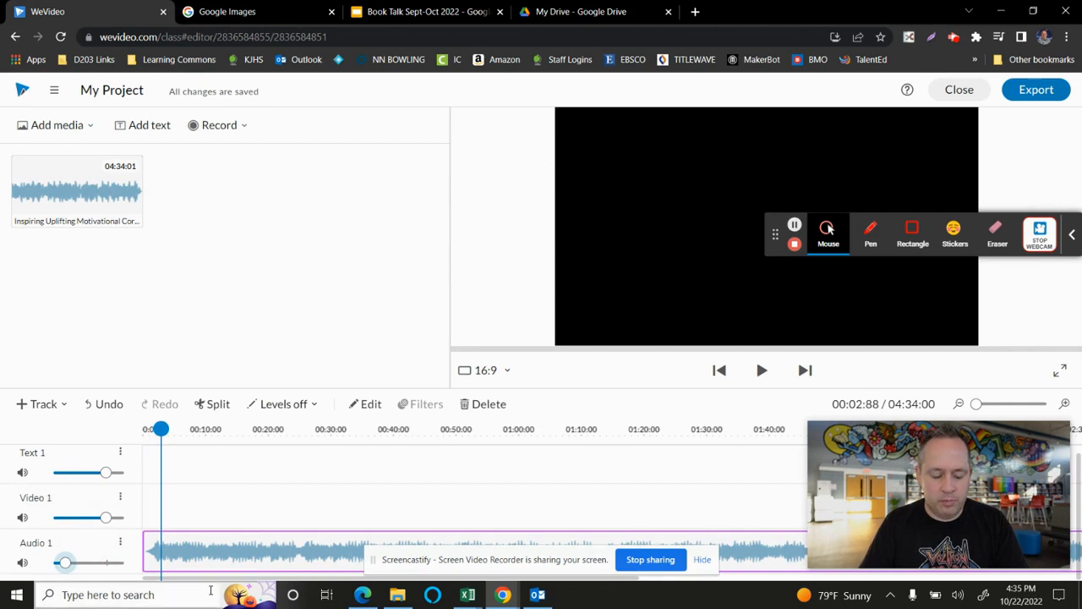
key(space)
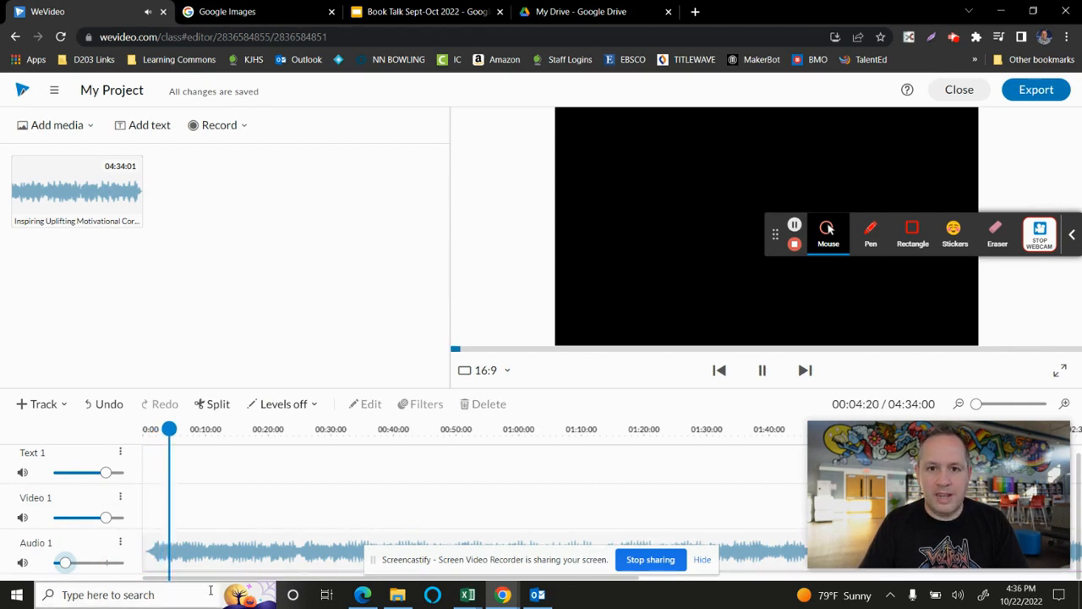
key(space)
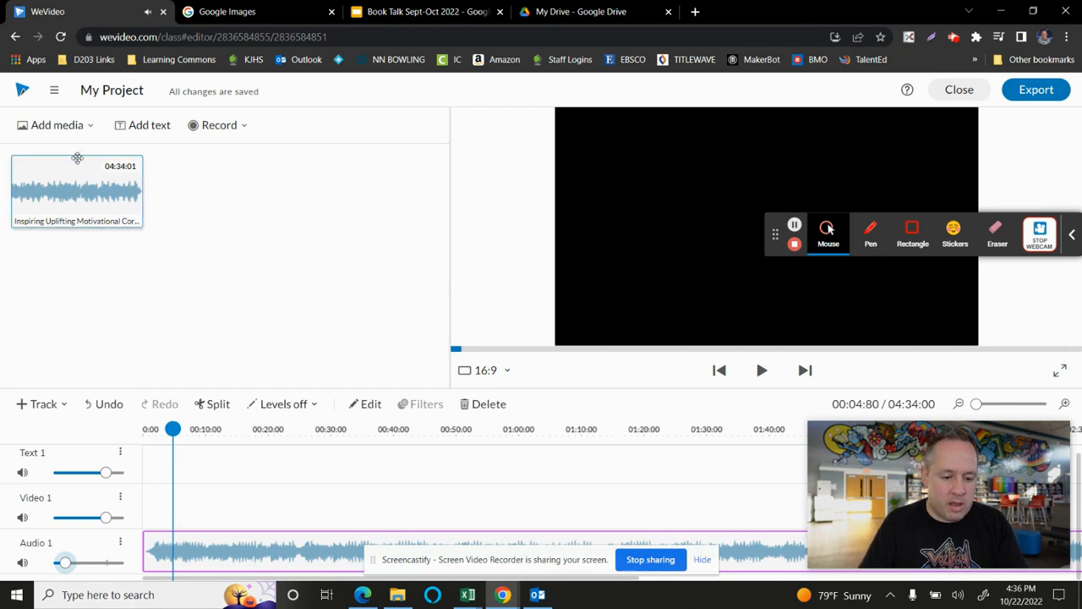
click(79, 126)
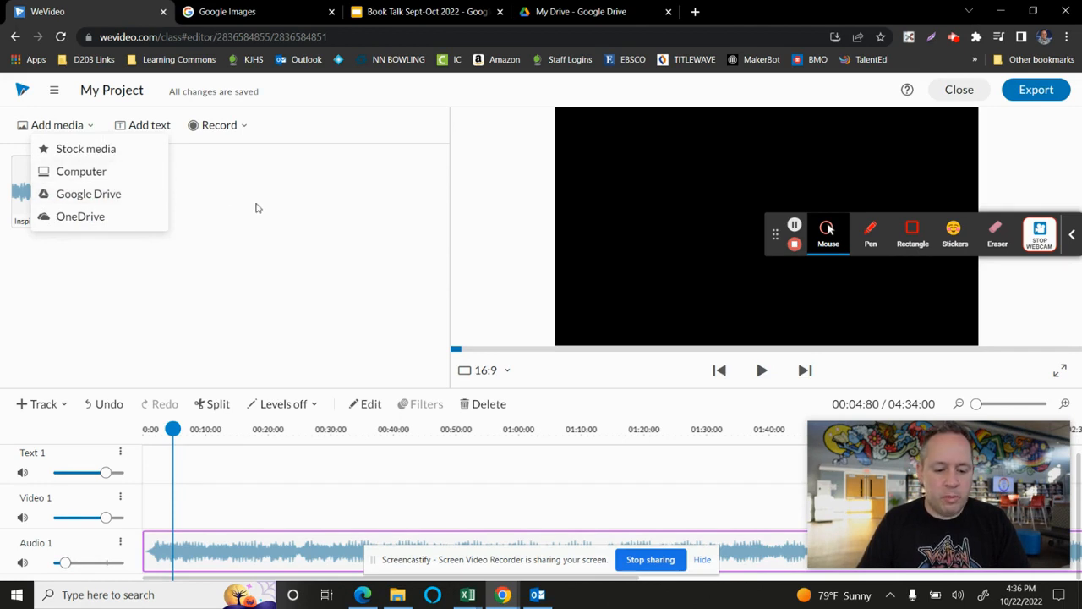
click(257, 207)
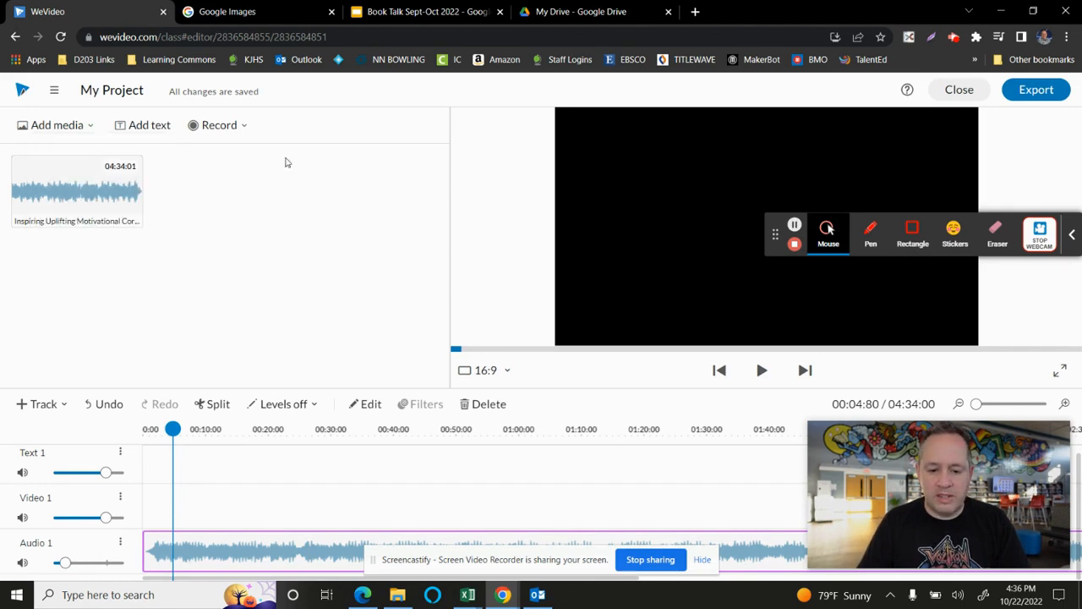
- Search Google Images for marvellers and restrict the results to Large images
click(255, 14)
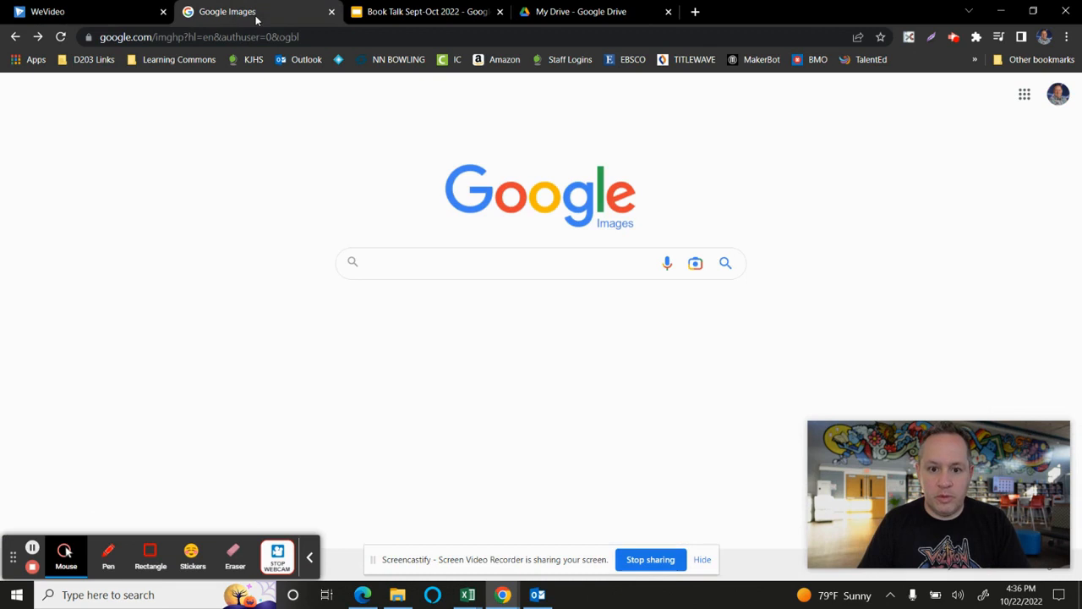
click(549, 256)
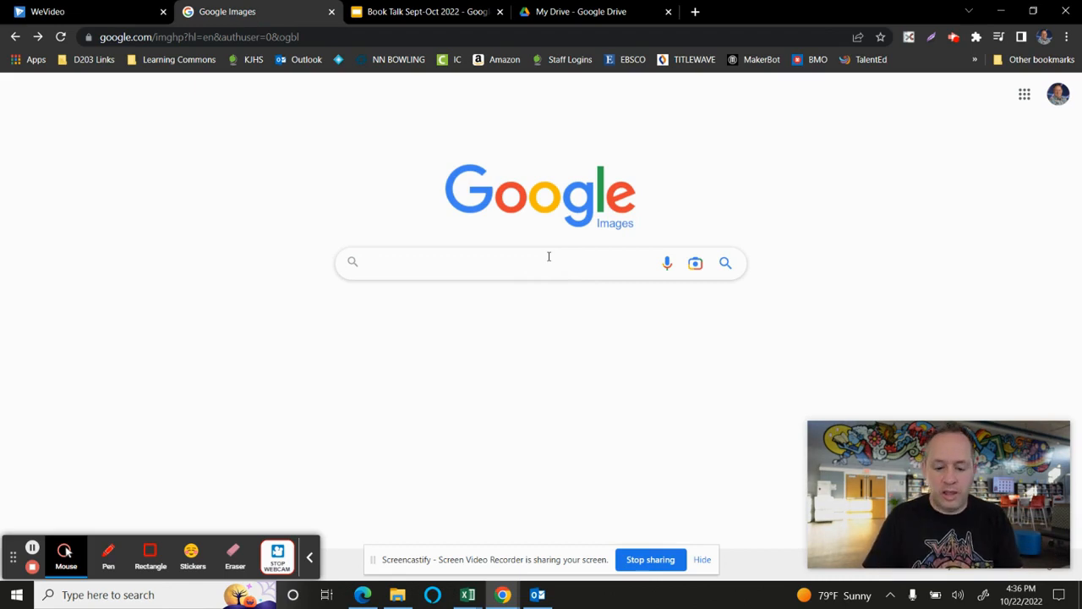
text(ma)
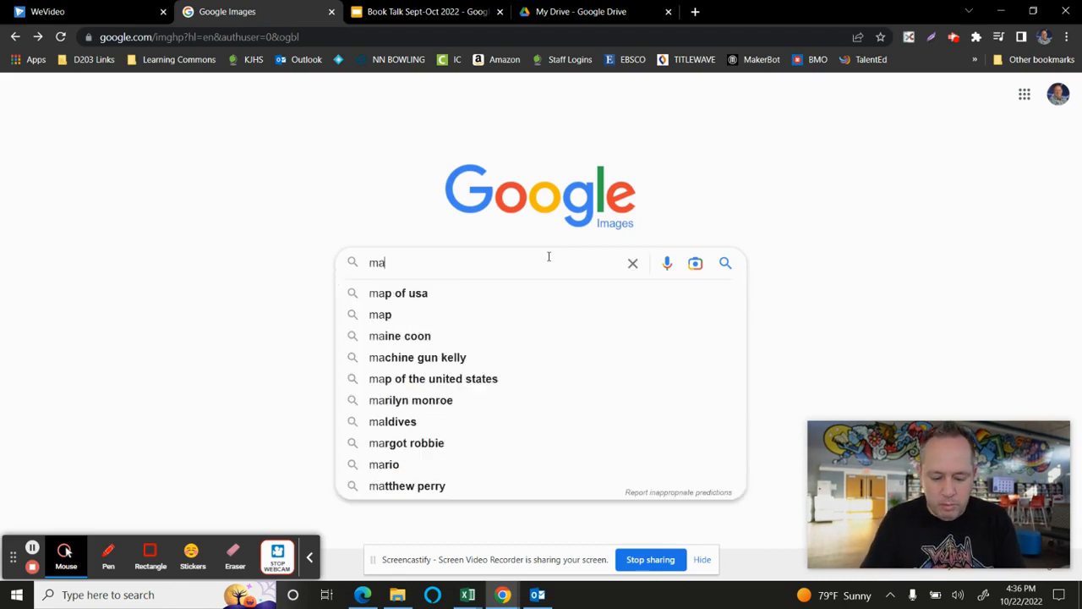
text(rvellers)
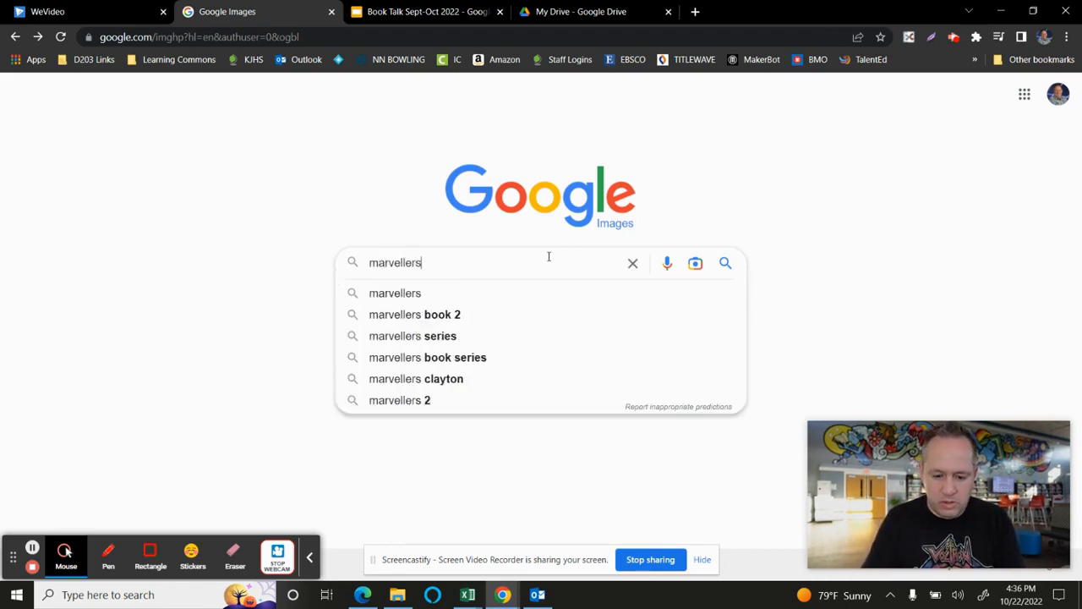
key(Return)
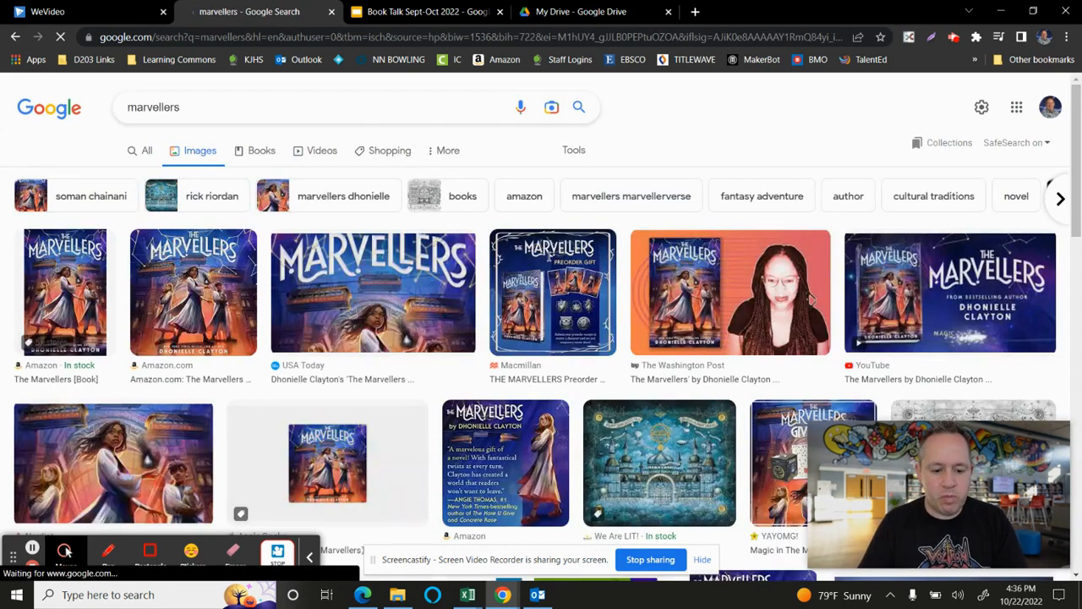
click(574, 150)
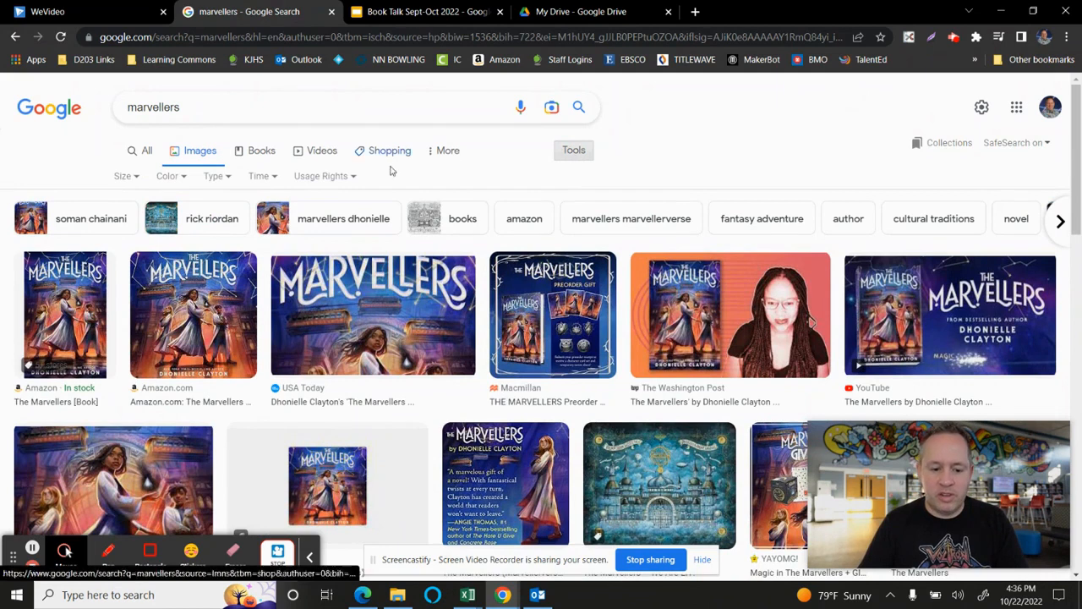
click(126, 177)
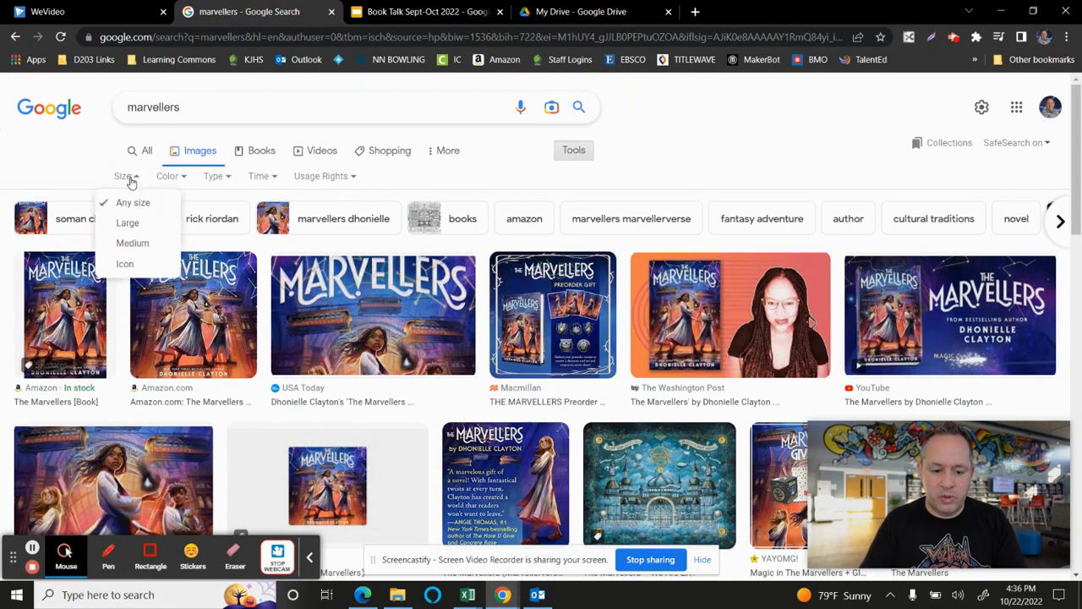
click(147, 223)
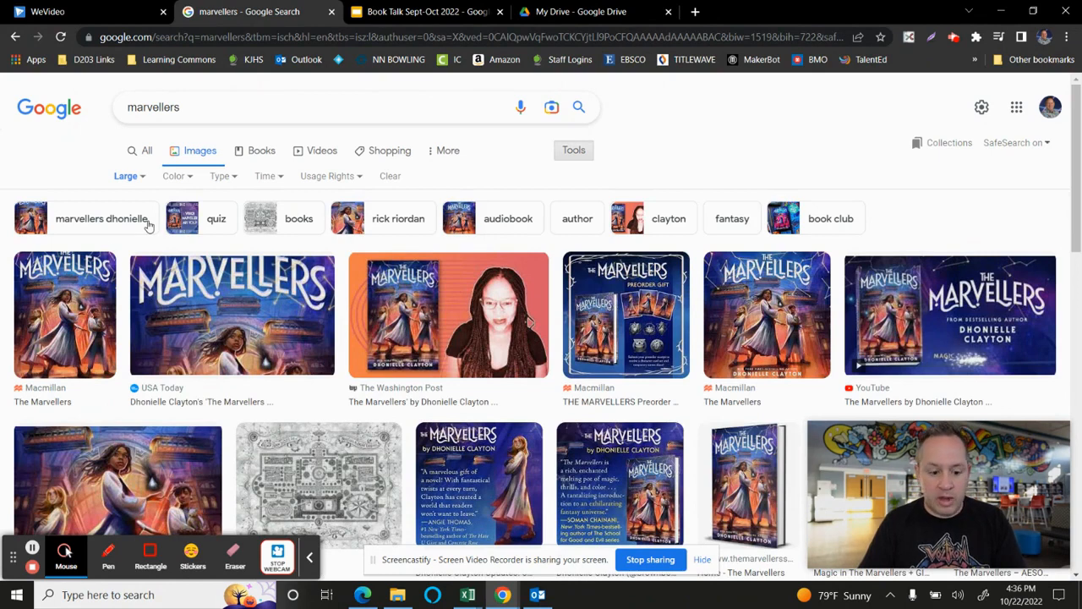
- Save Macmillan's The Marvellers cover from the image results to the Downloads folder as a JPEG image
click(72, 296)
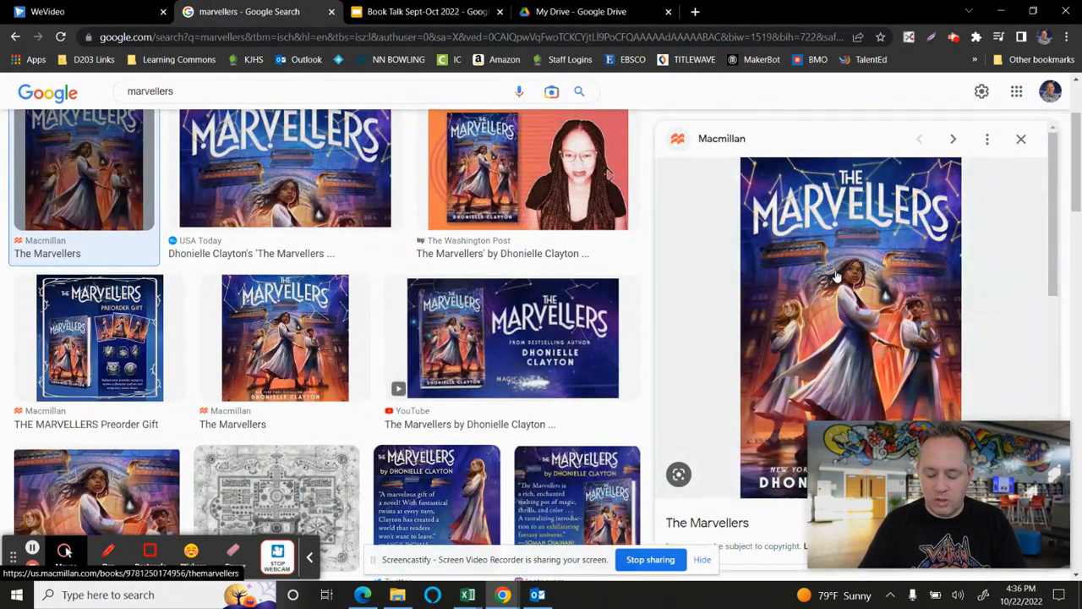
right_click(835, 274)
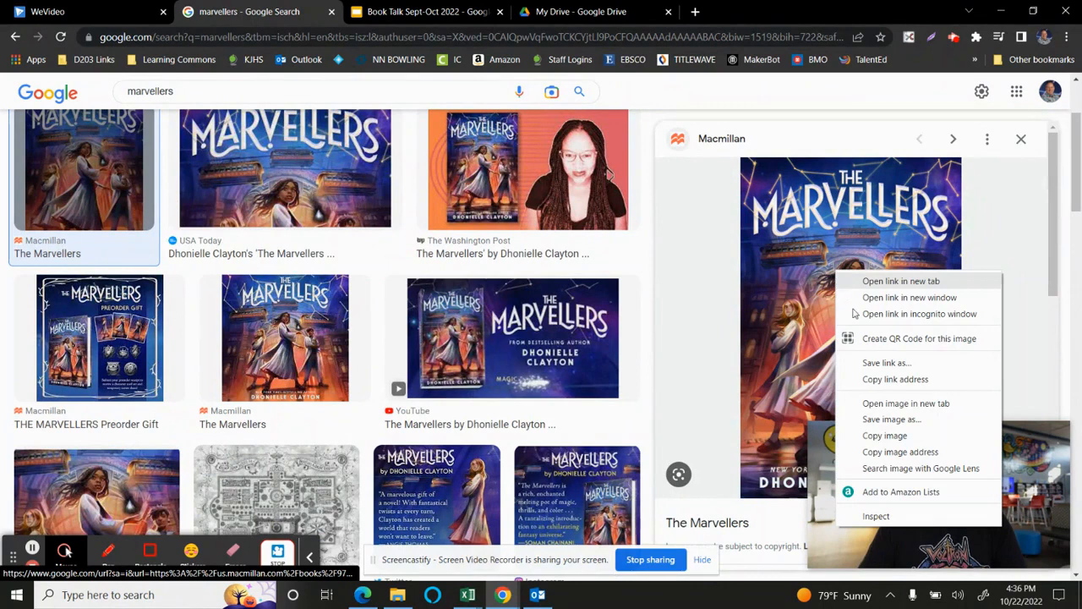
click(891, 419)
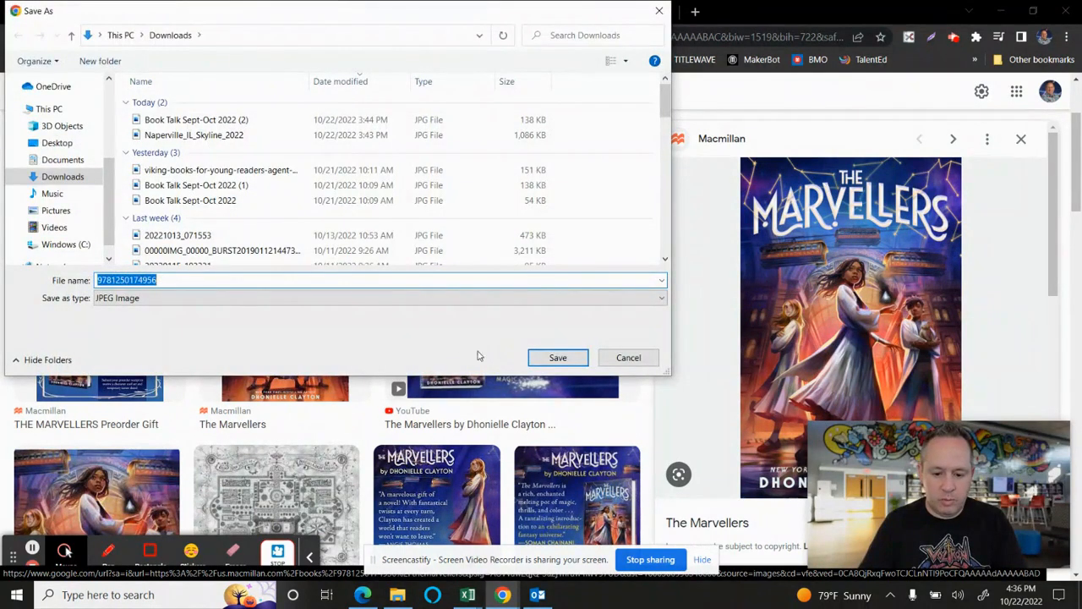
click(558, 357)
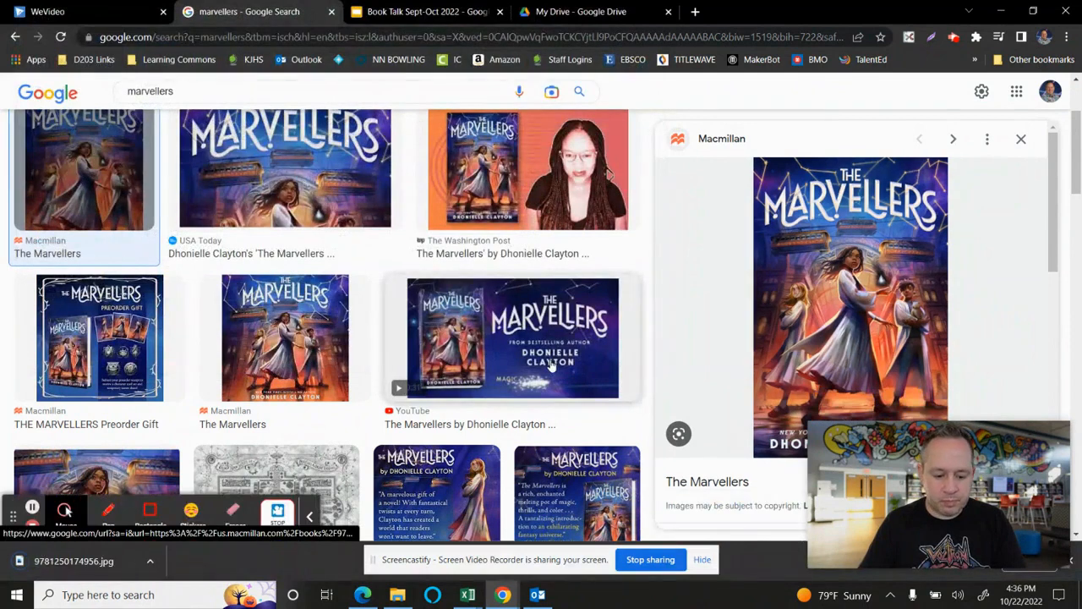
click(1071, 560)
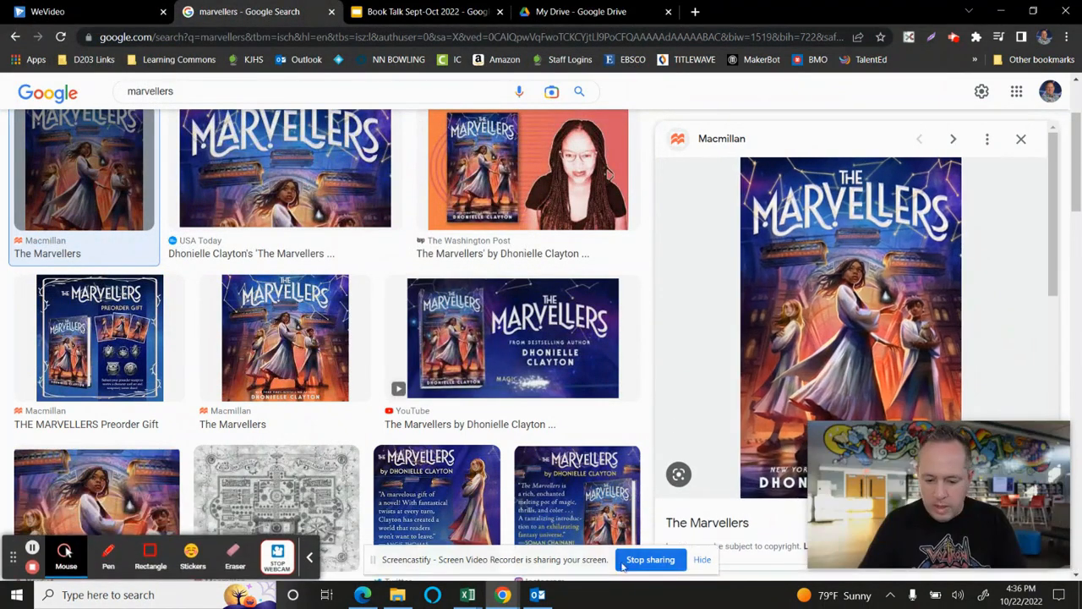
- Open the saved cover image from the Downloads folder in File Explorer to check it, closing both windows when done
click(399, 595)
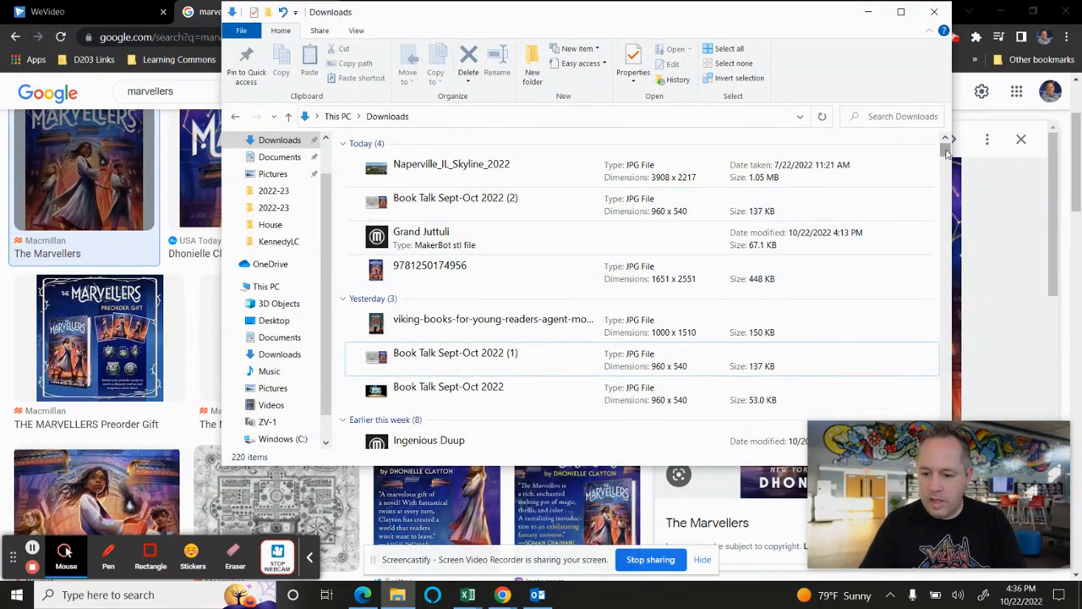
click(652, 268)
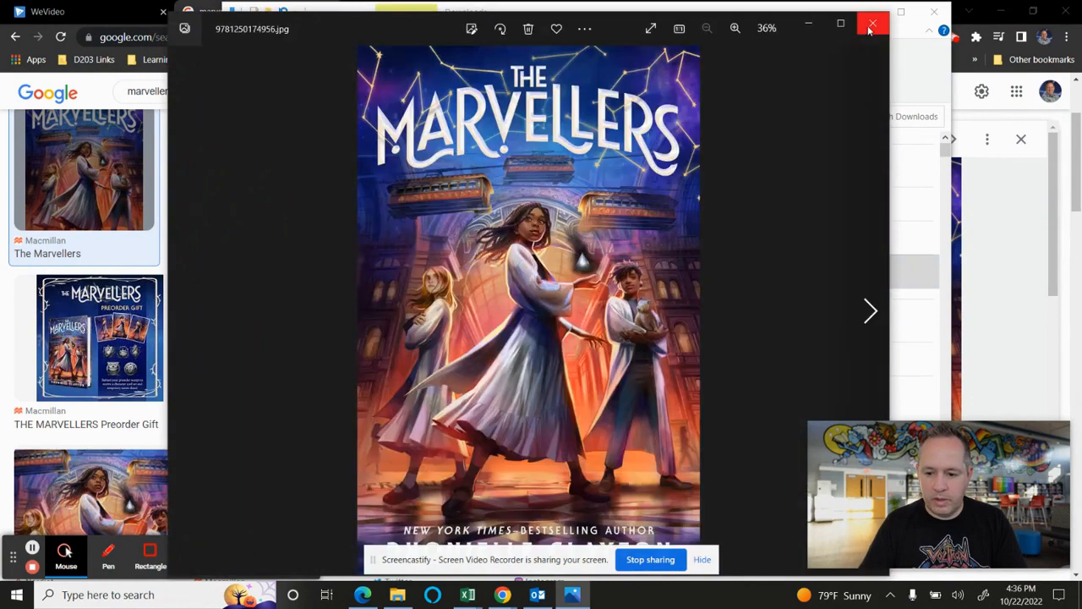
click(868, 31)
click(865, 14)
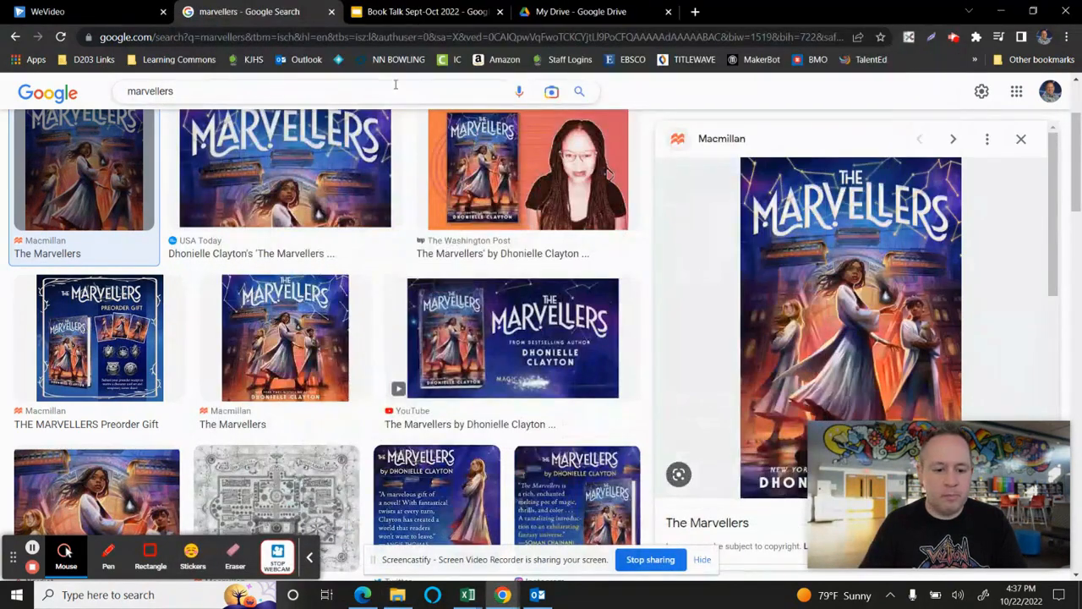
click(50, 12)
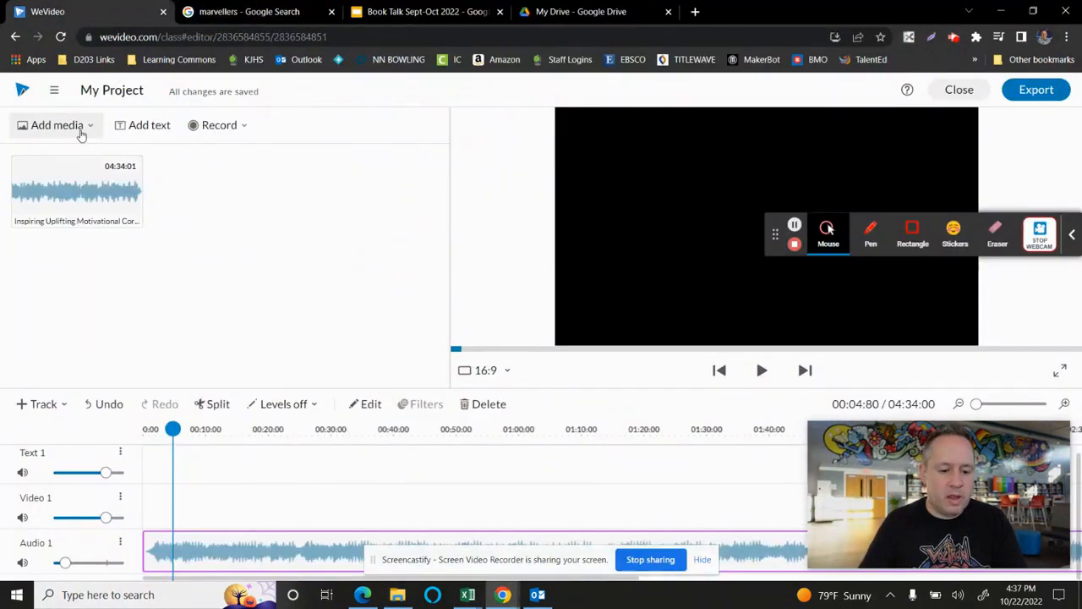
click(81, 131)
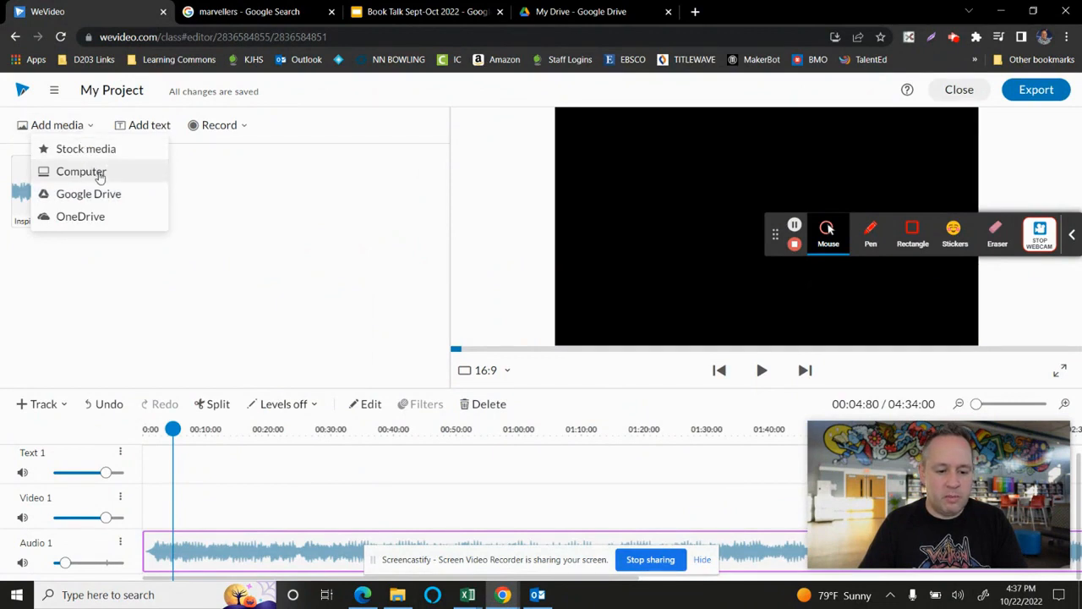
click(82, 172)
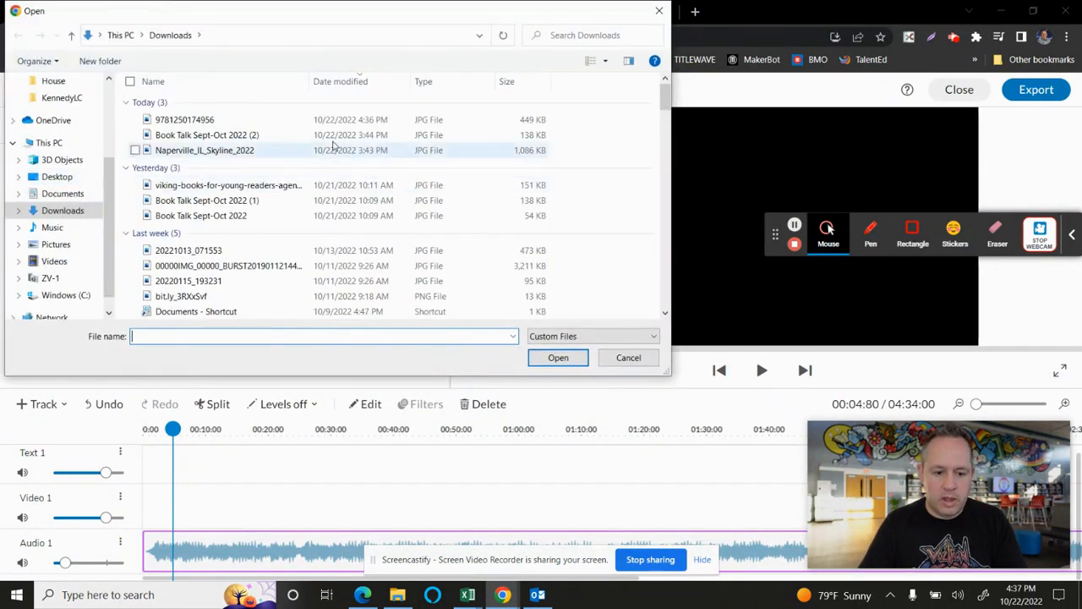
double_click(294, 120)
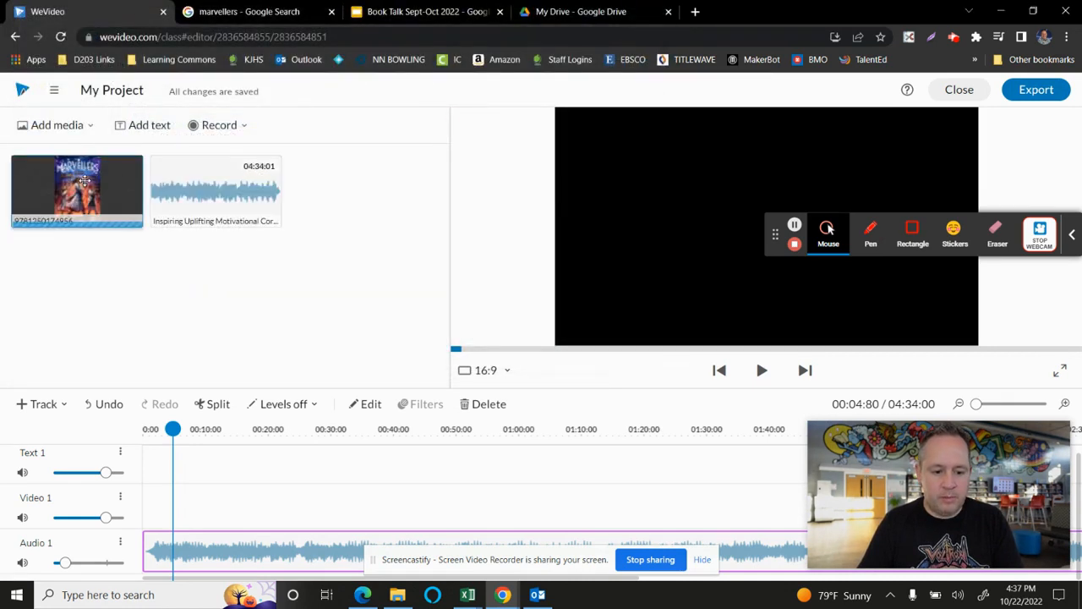
- Place the cover image on the Video 1 track at about 5 seconds and briefly play it back
click(85, 180)
drag(85, 180, 196, 499)
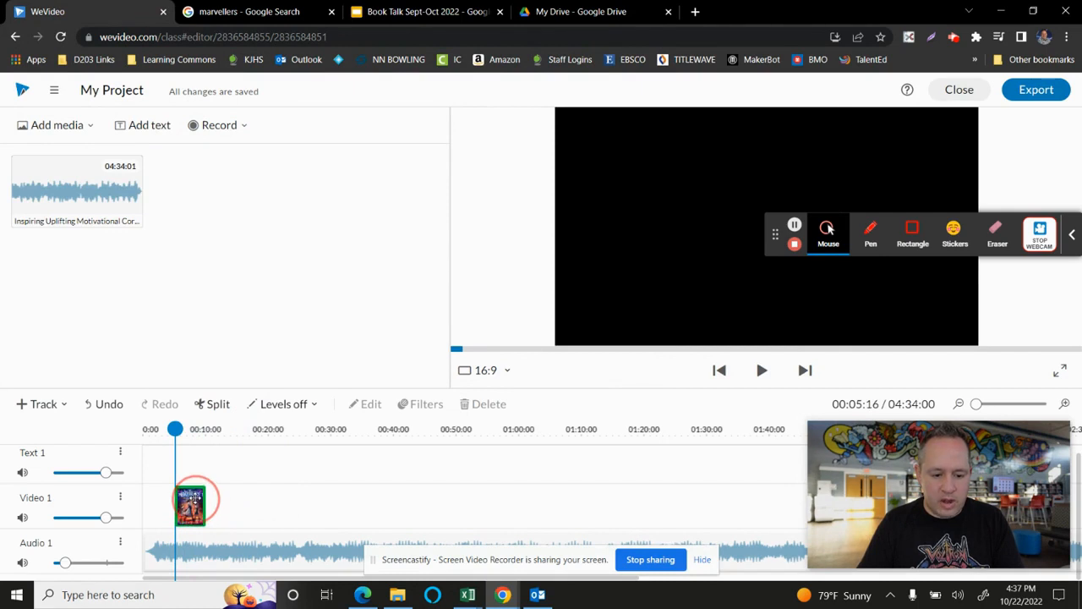
mouse_move(175, 430)
mouse_down()
mouse_move(152, 430)
mouse_move(182, 430)
mouse_move(169, 429)
mouse_up()
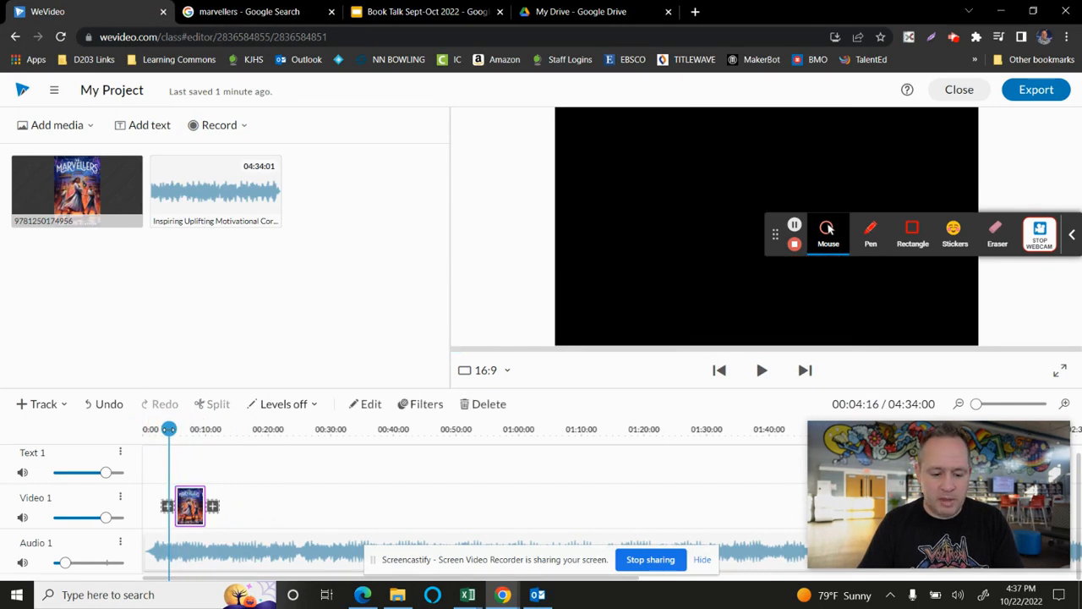
key(space)
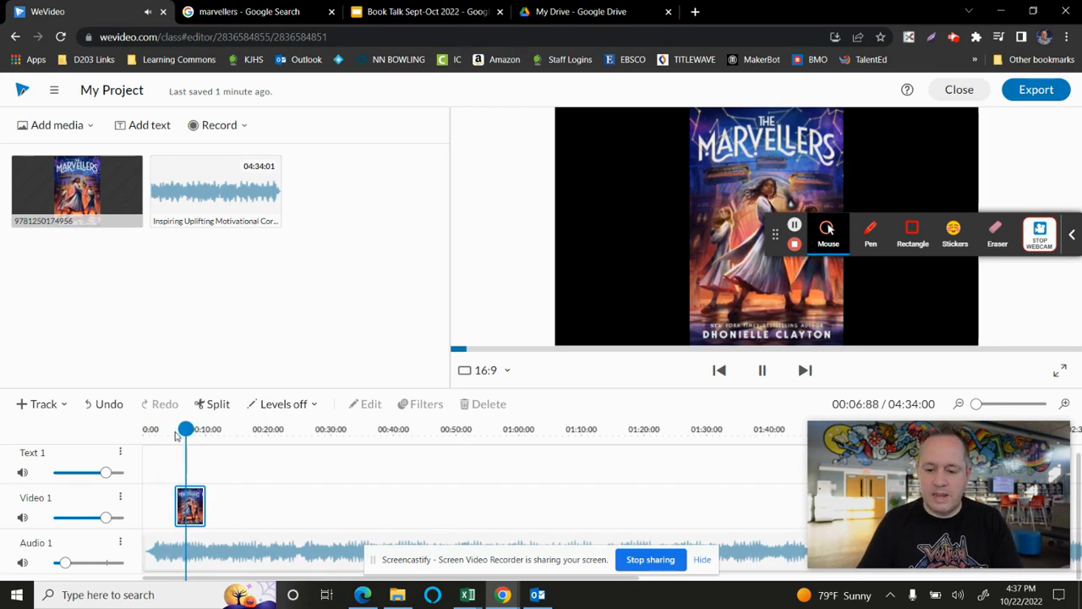
key(space)
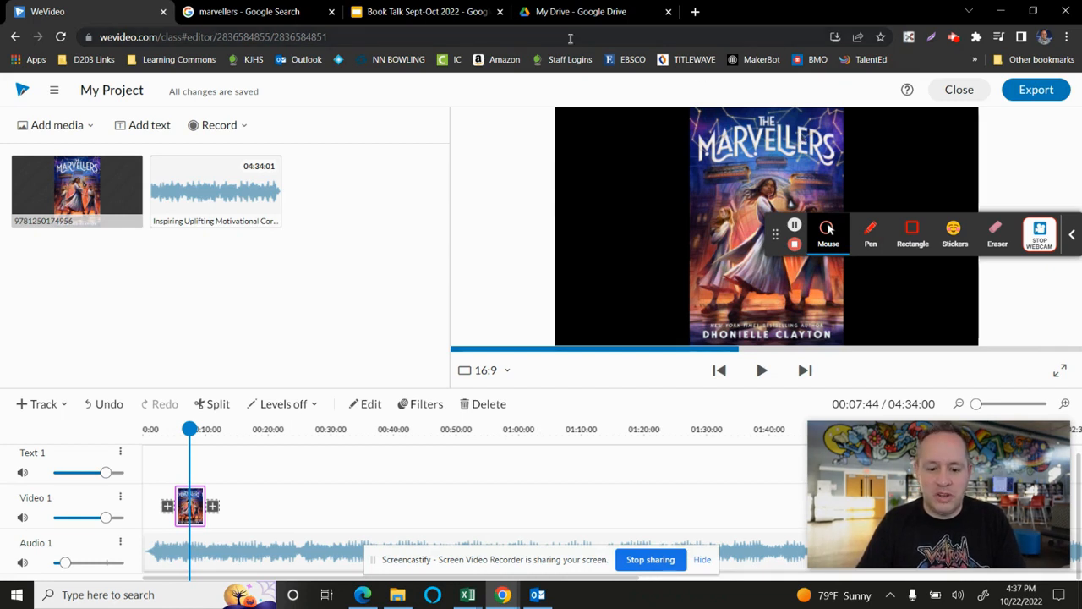
- Switch to the Book Talk Sept-Oct 2022 presentation in Google Slides and download the Book Talk title slide as a JPEG image
click(402, 12)
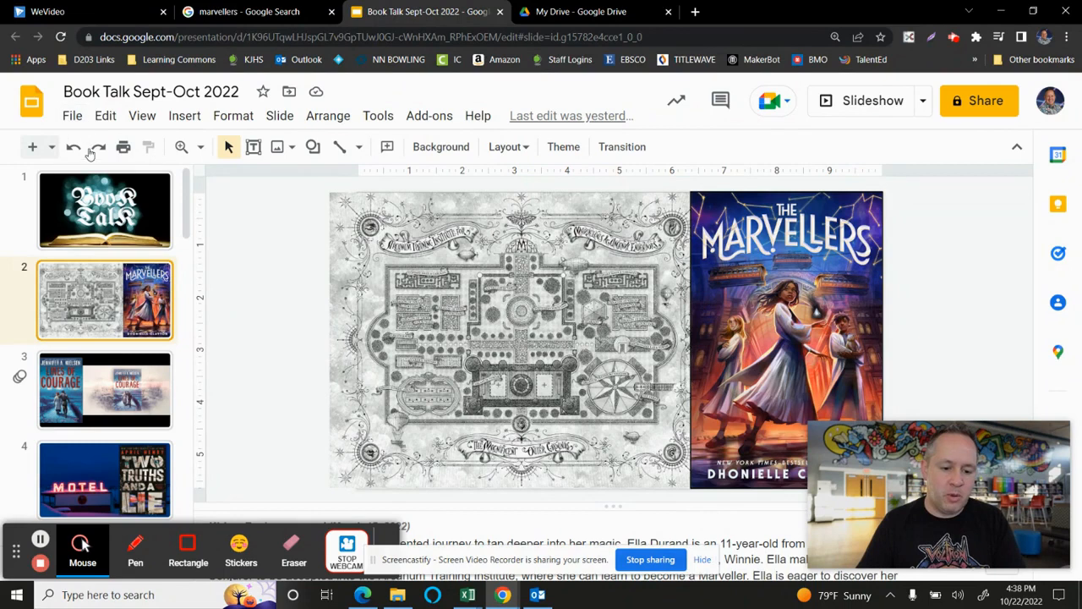
click(108, 199)
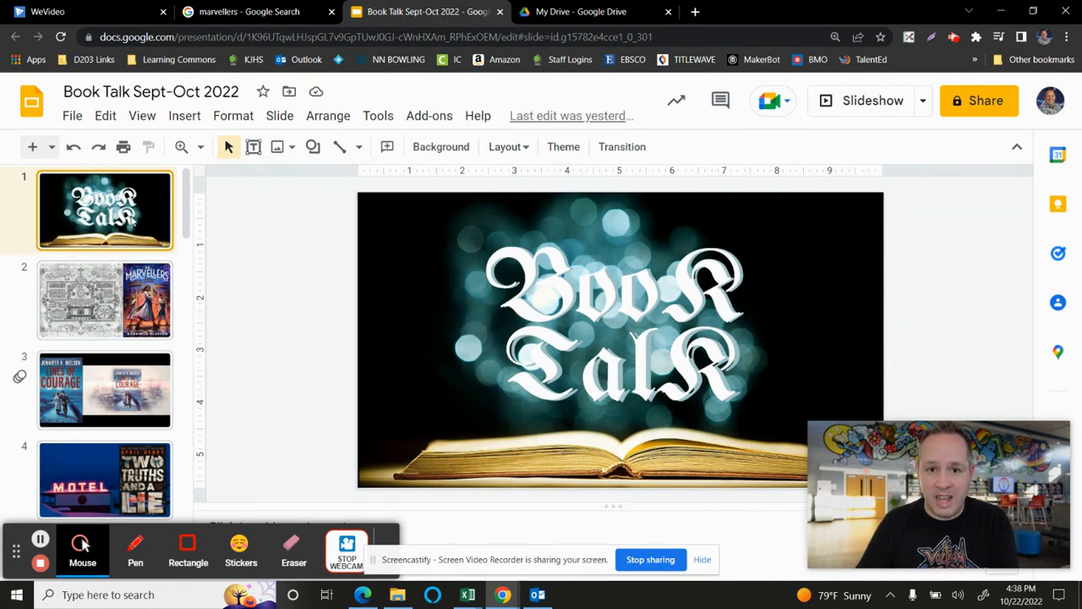
click(73, 118)
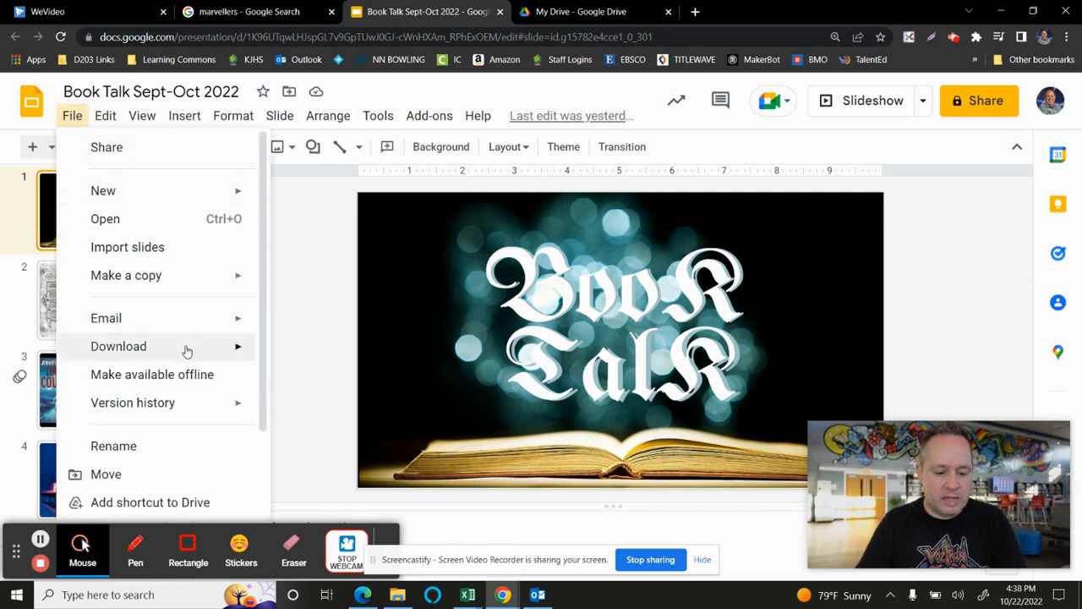
mouse_move(186, 348)
click(356, 465)
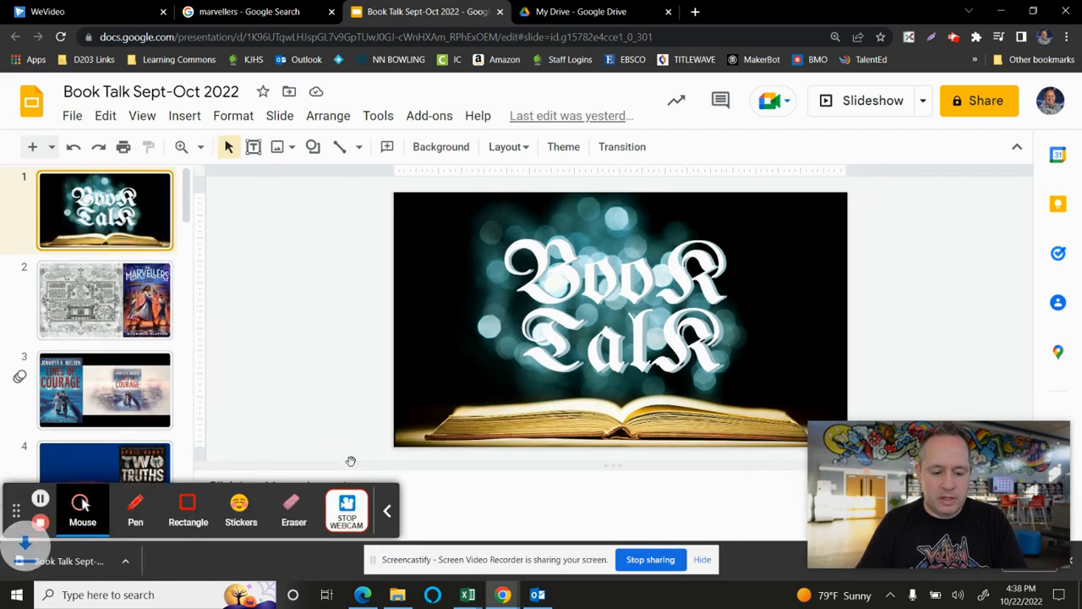
- Download slide 2, with the map and The Marvellers cover, as a JPEG image
click(133, 301)
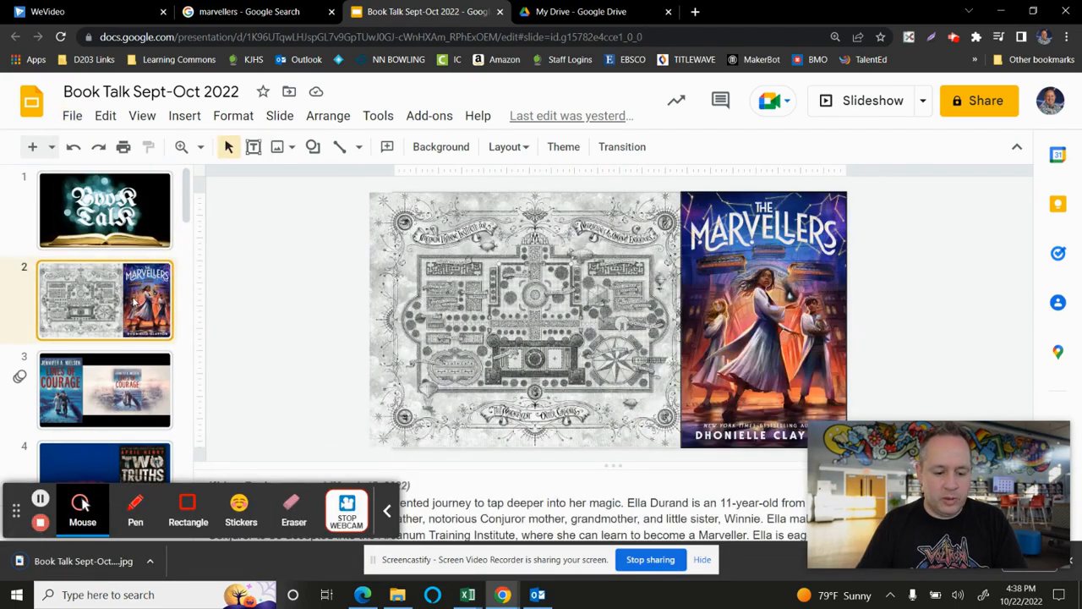
click(71, 116)
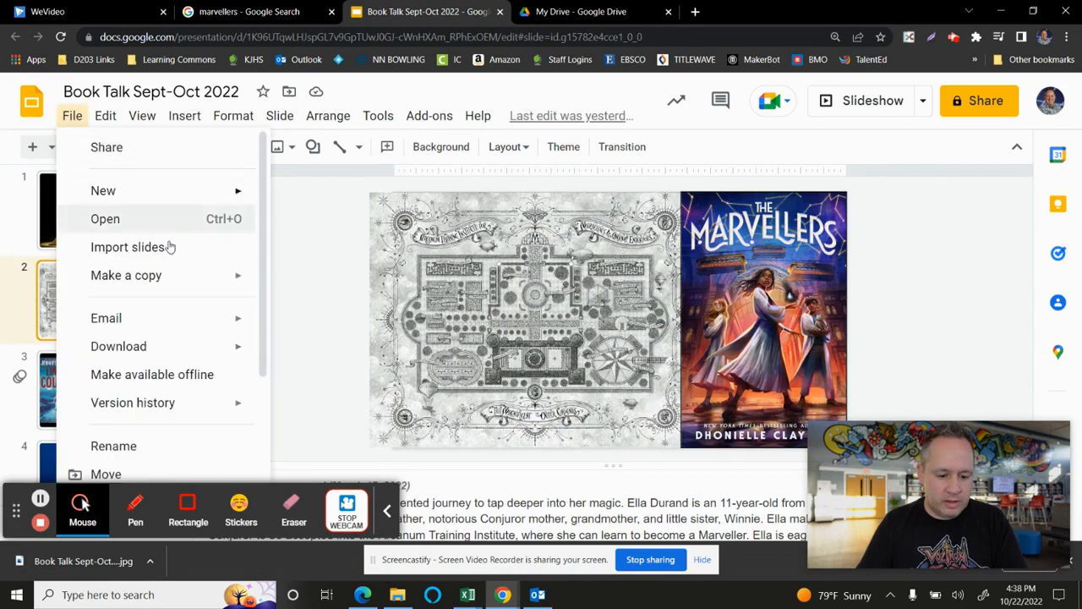
mouse_move(190, 346)
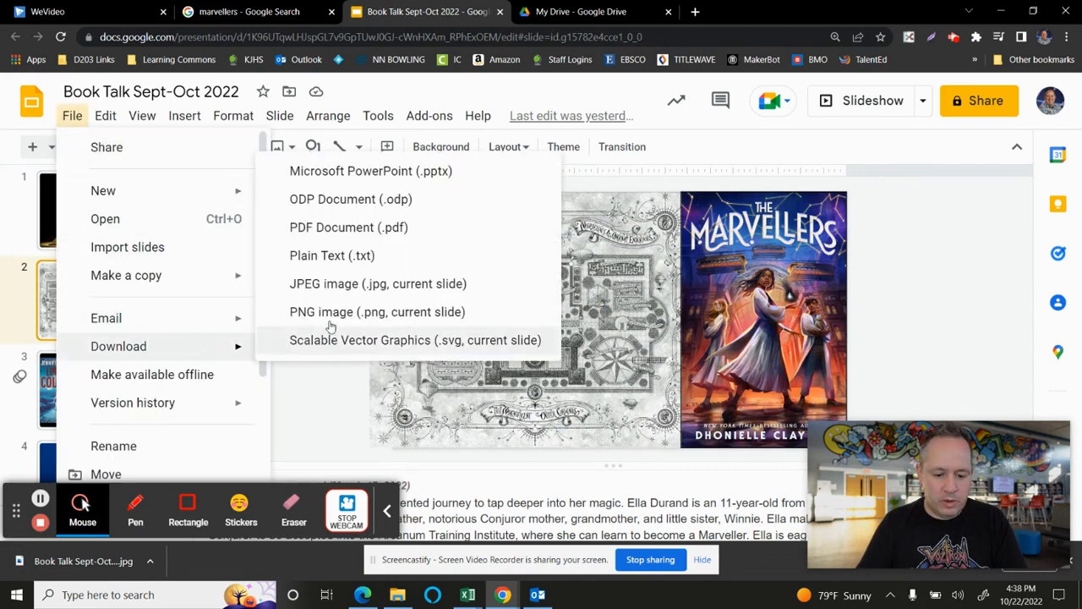
click(353, 289)
- Download slide 4, Two Truths and a Lie, as a JPEG image and dismiss the downloads bar
drag(186, 206, 196, 238)
click(148, 315)
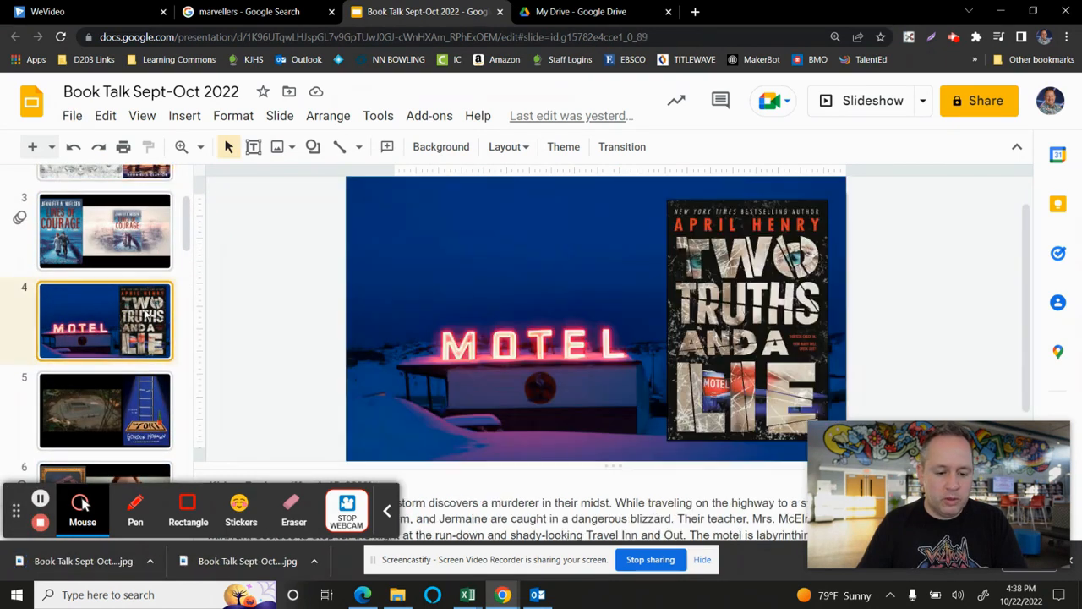
click(72, 117)
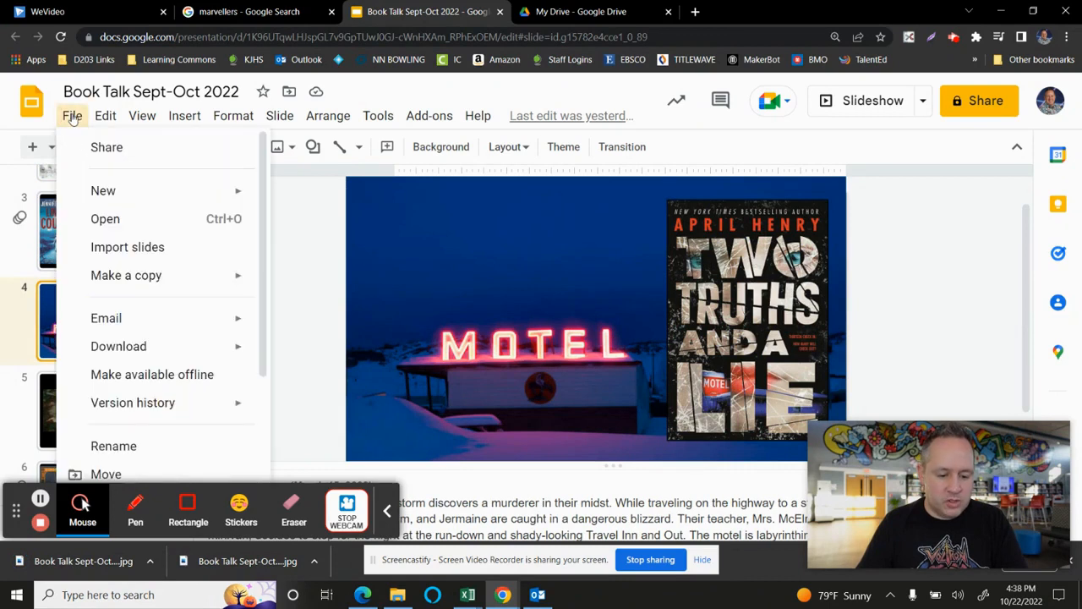
mouse_move(72, 115)
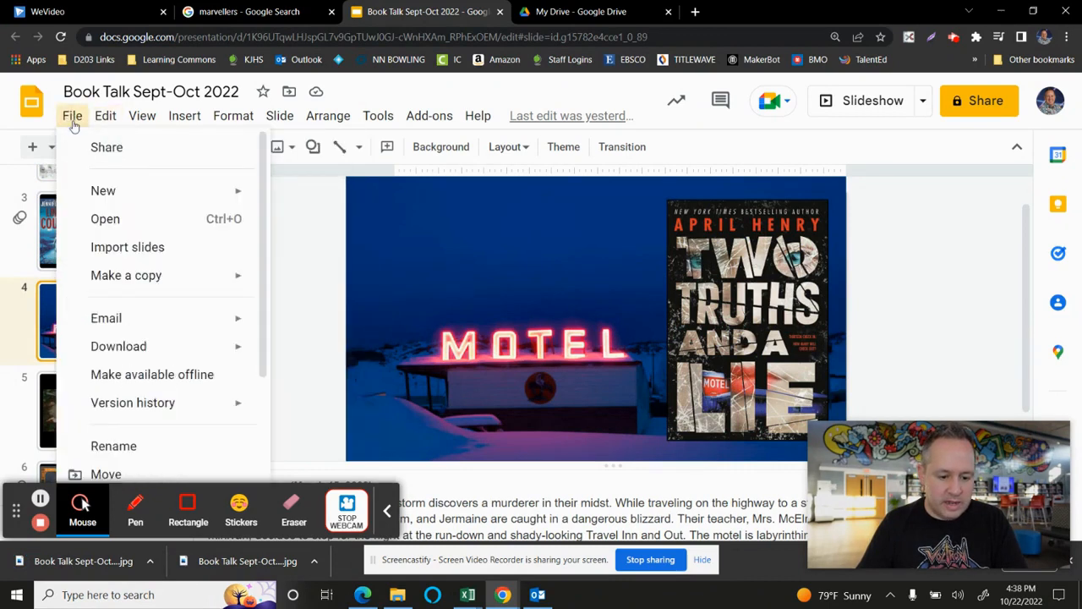
mouse_move(222, 346)
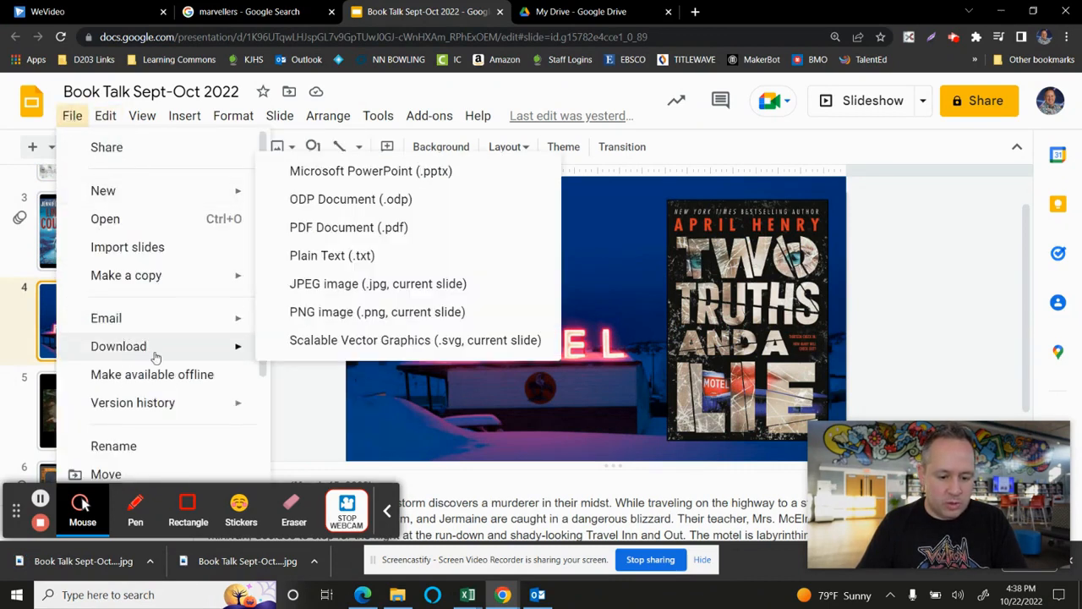
click(321, 285)
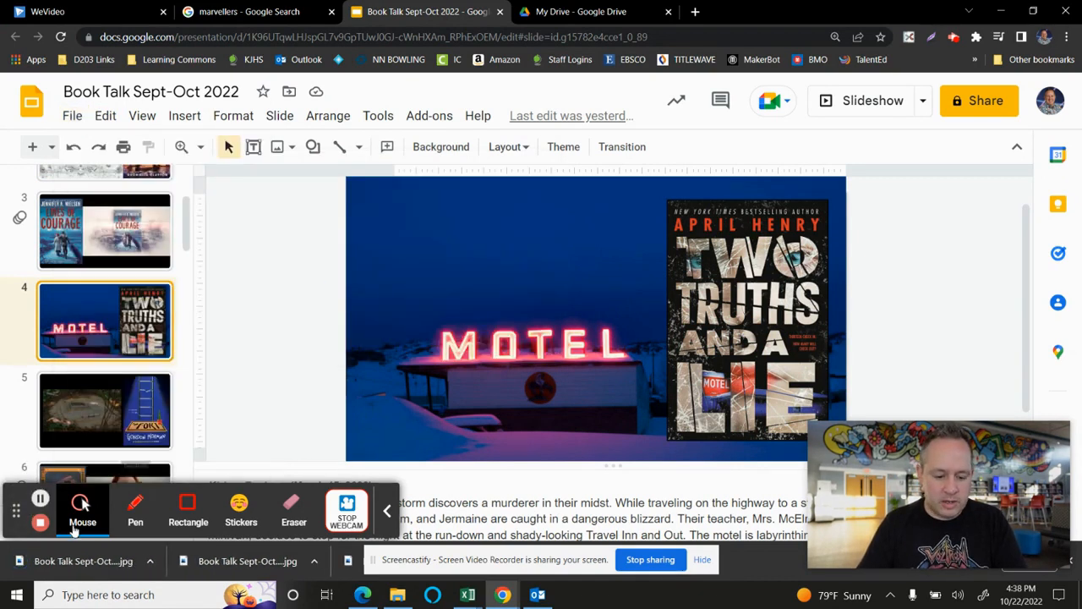
drag(16, 510, 699, 234)
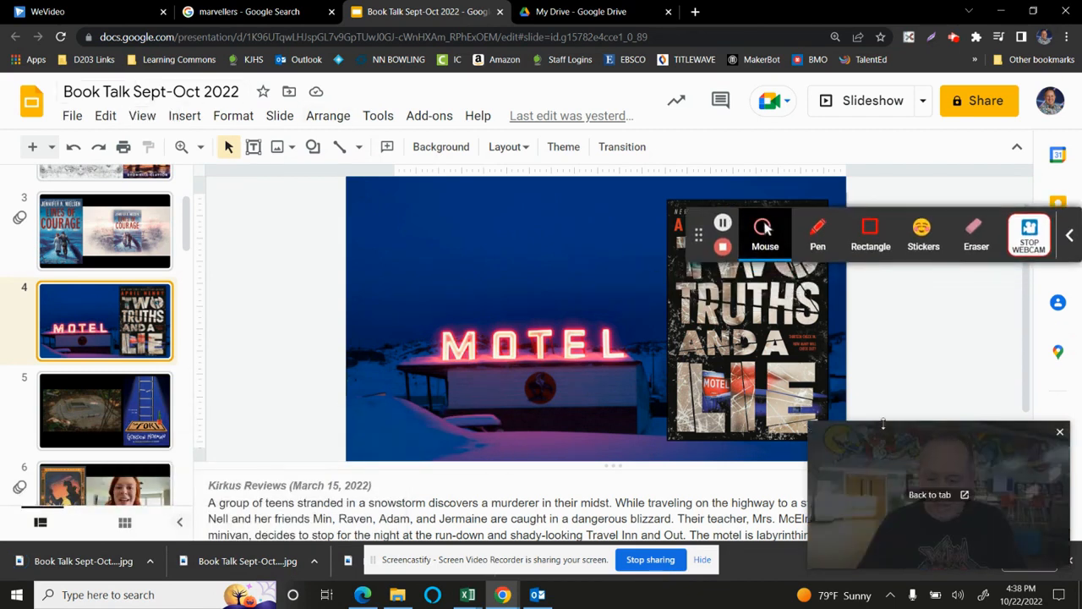
click(1072, 561)
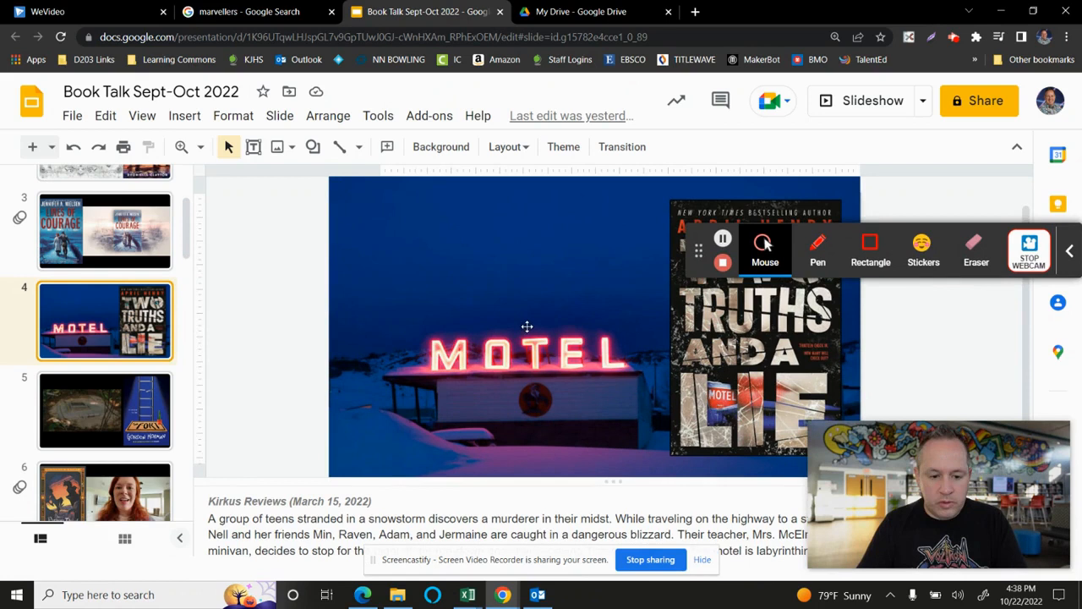
- Switch to WeVideo and import Book Talk Sept-Oct 2022 (3), (4) and (5) from the computer's Downloads folder
click(107, 14)
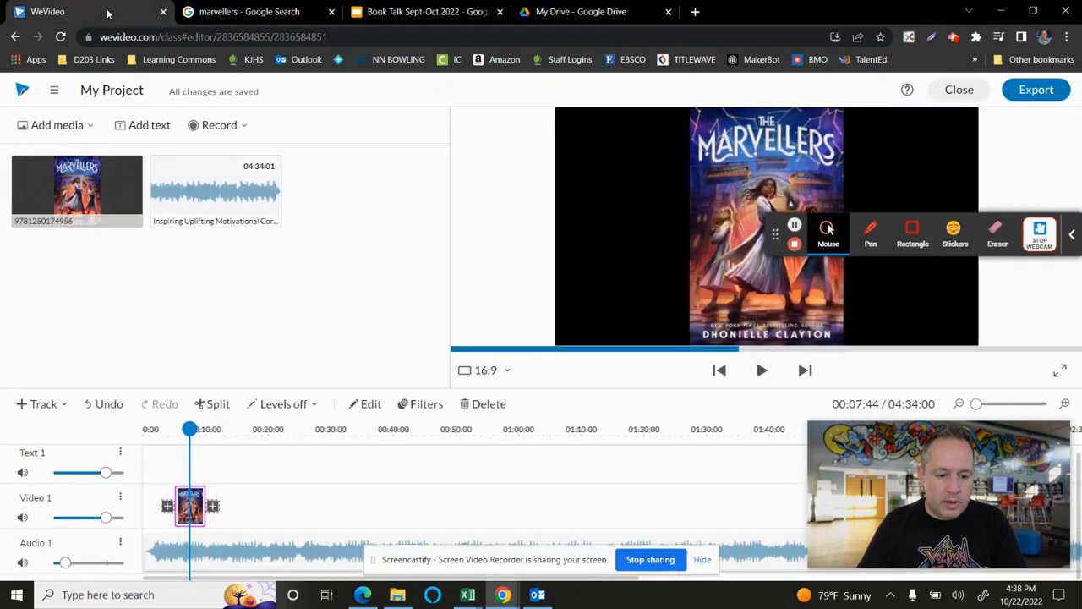
click(81, 133)
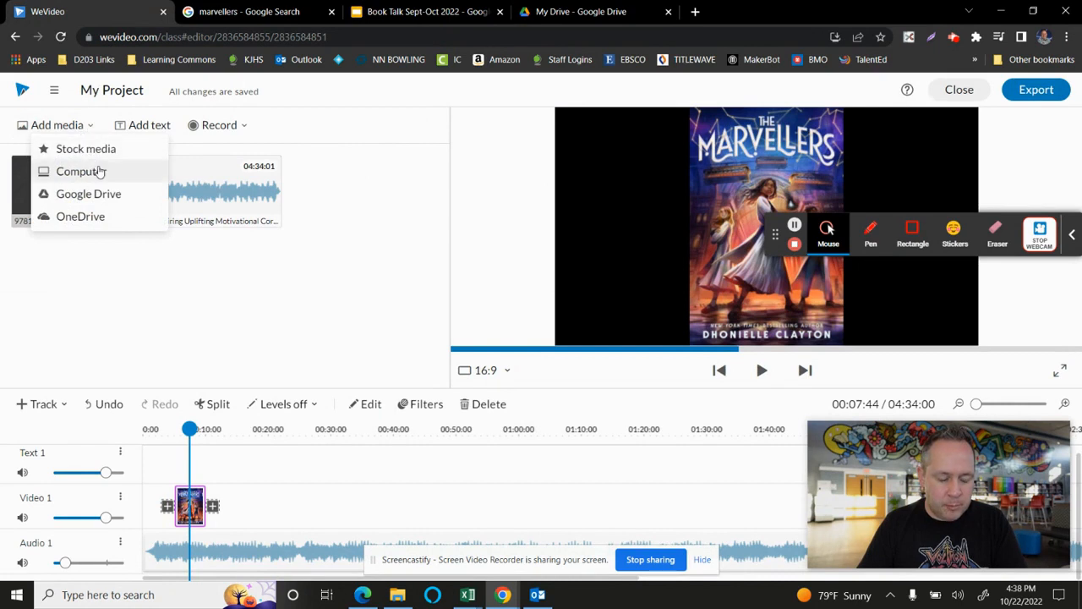
click(81, 170)
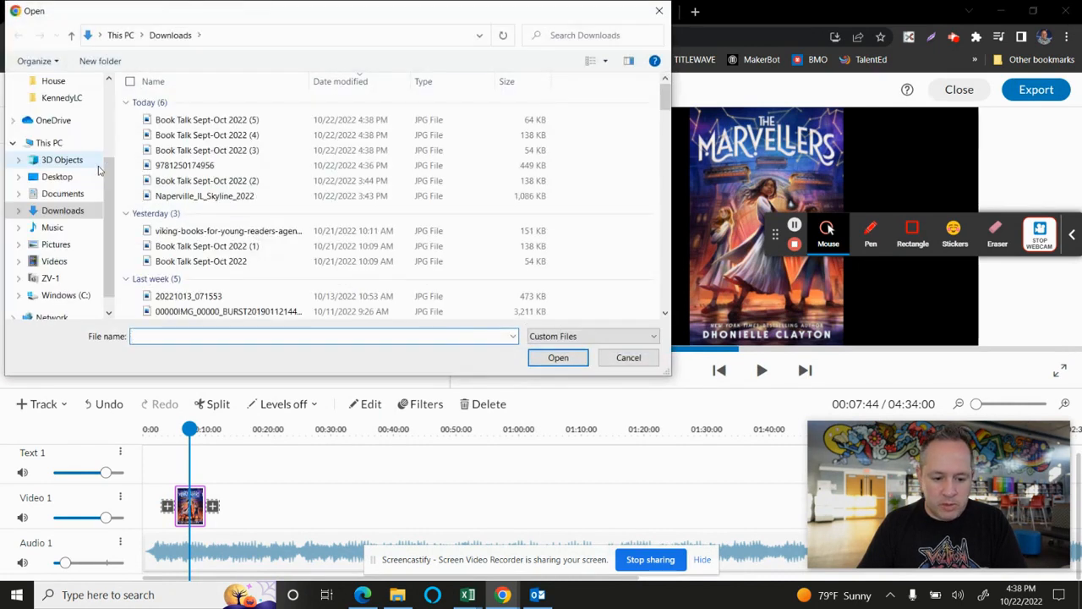
click(372, 153)
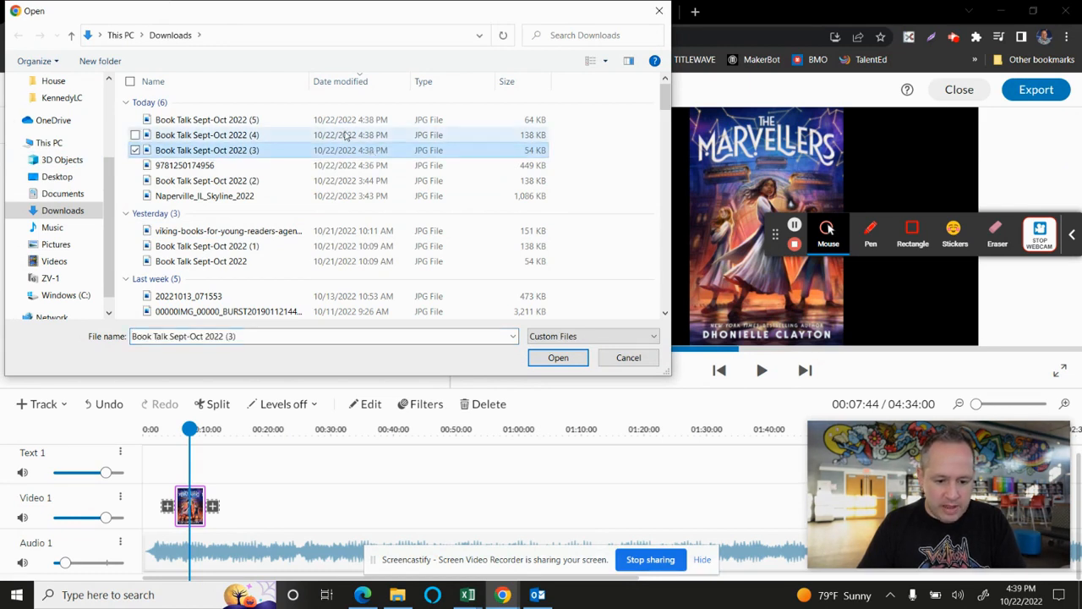
shift+click(342, 123)
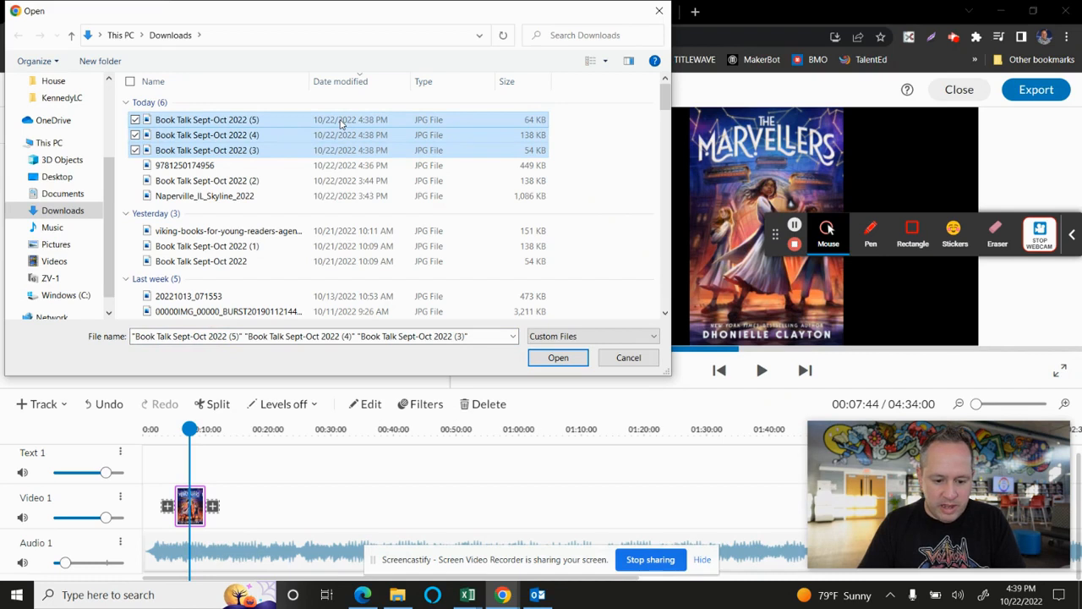
click(555, 358)
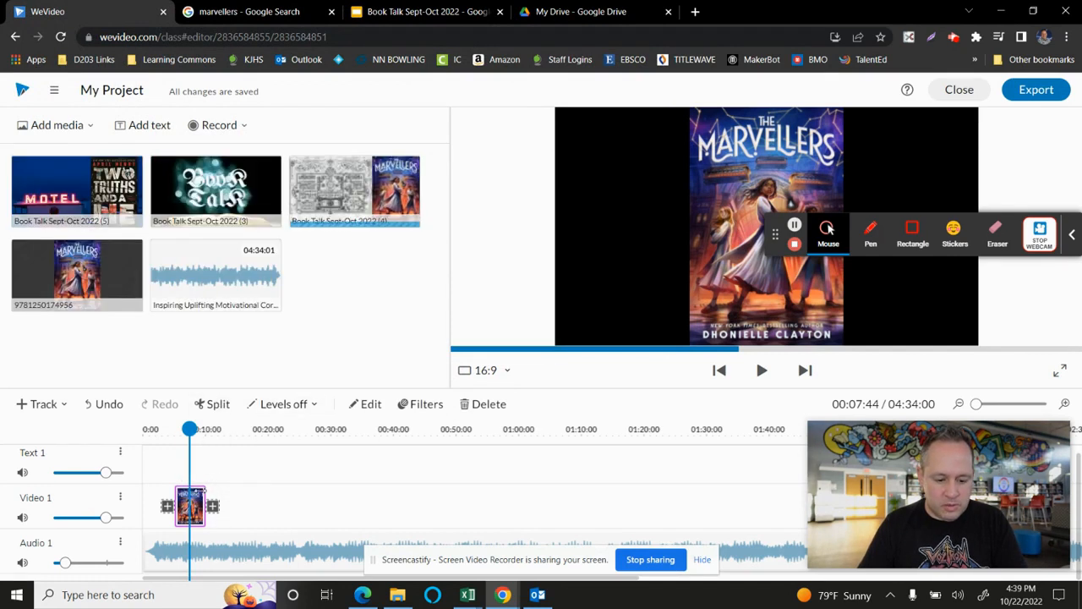
- Undo the cover image placement and place the Book Talk title image at the start of the Video 1 track
key(ctrl+z)
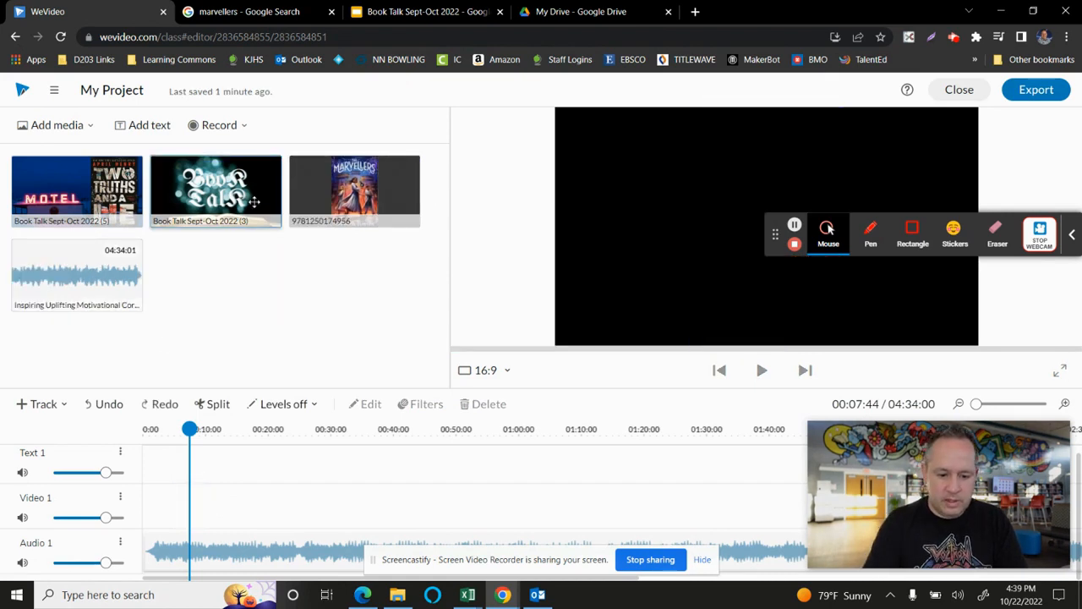
drag(205, 182, 160, 505)
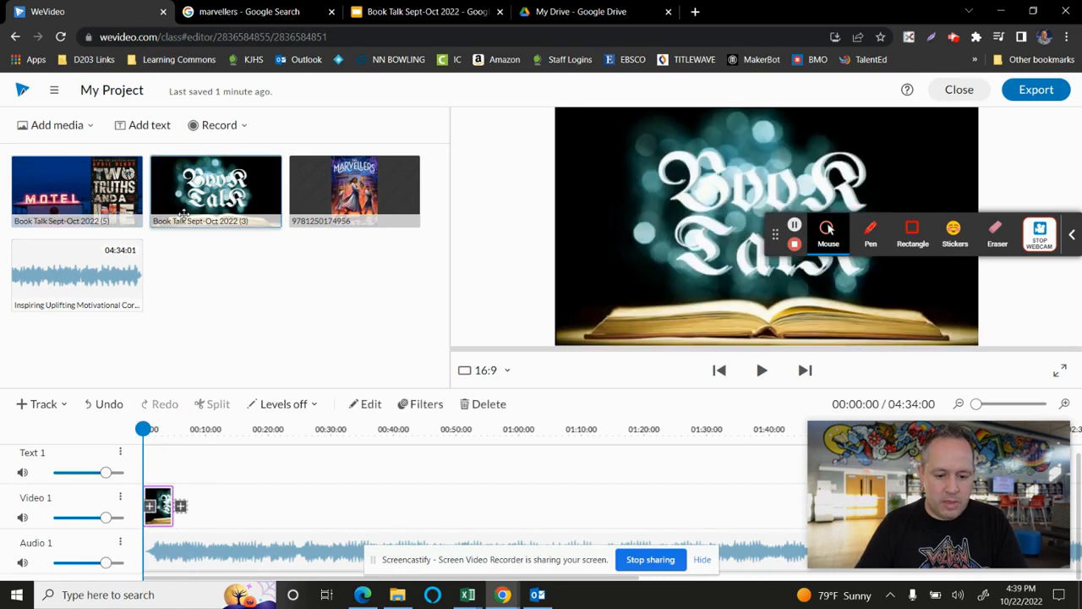
mouse_move(144, 428)
mouse_down()
mouse_move(173, 432)
mouse_move(142, 428)
mouse_up()
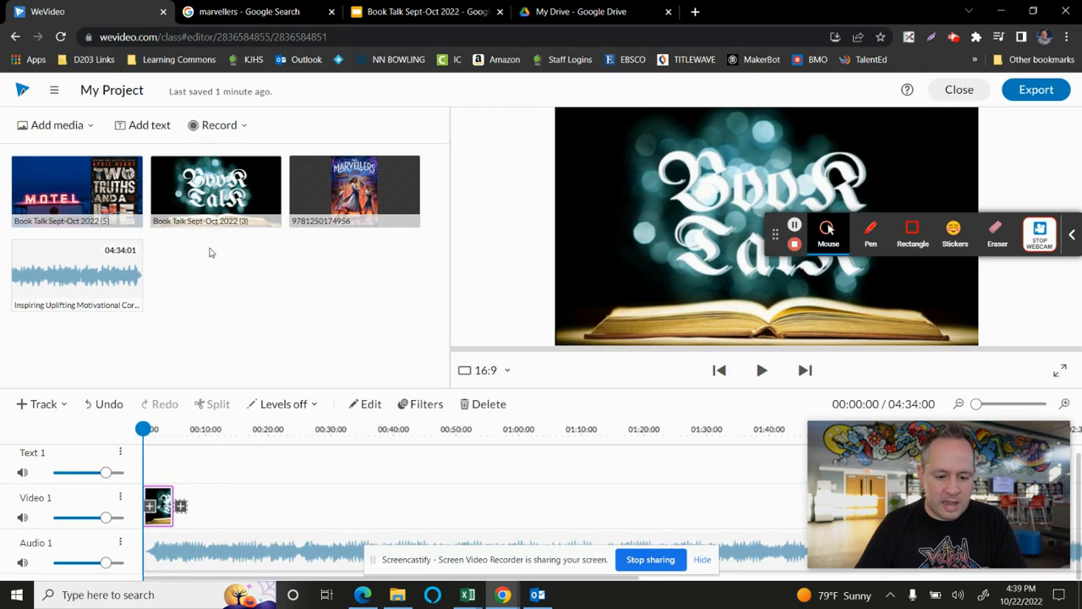
- Add the map slide at 5 seconds and the Two Truths and a Lie slide at 10 seconds on Video 1, extending the latter to about 19 seconds
drag(118, 169, 191, 502)
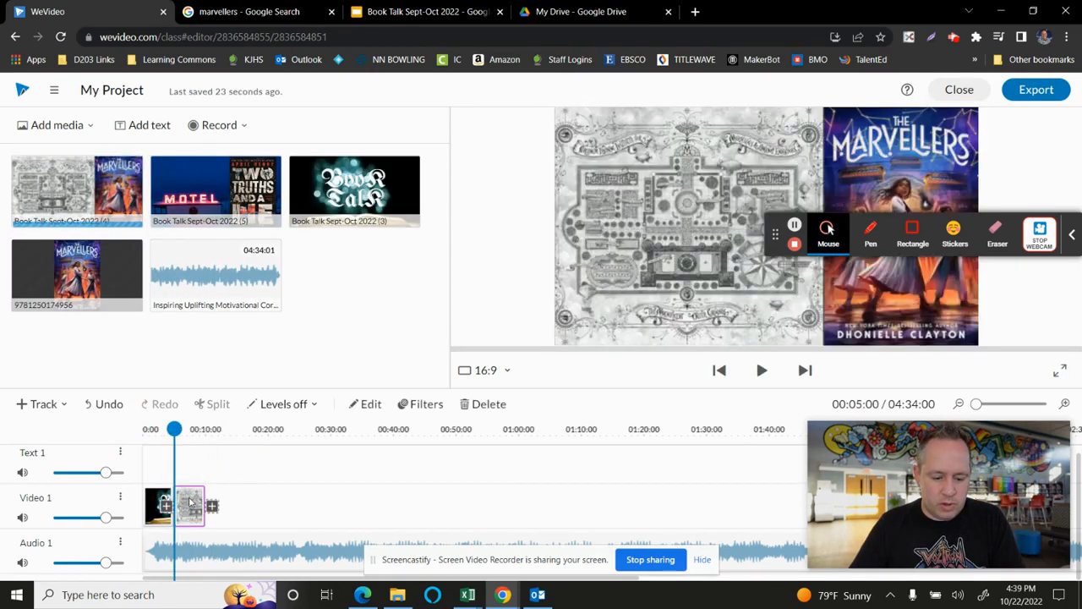
drag(213, 186, 223, 506)
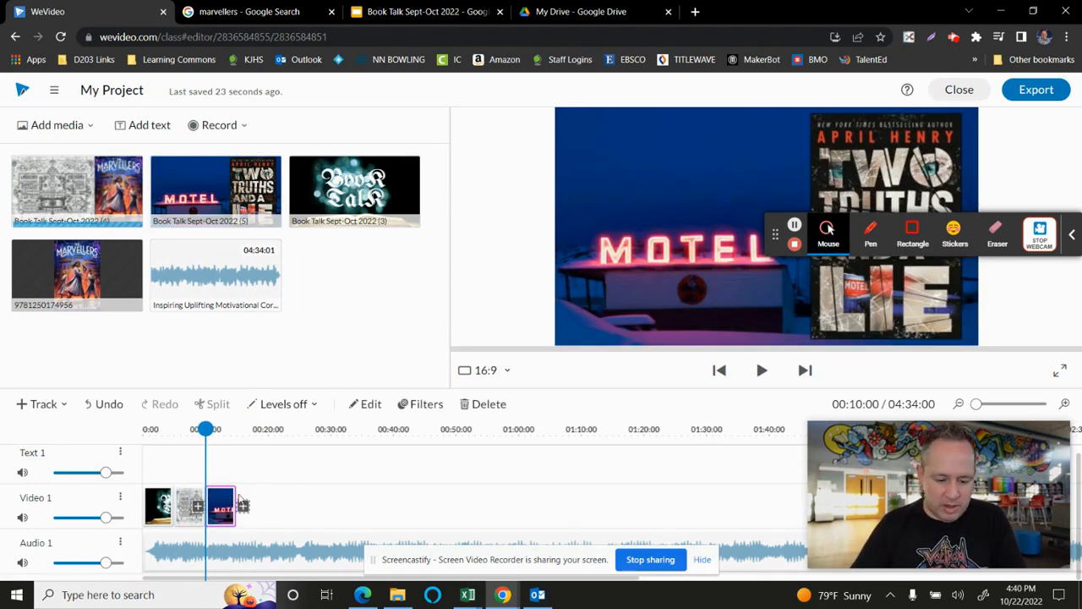
drag(236, 493, 265, 494)
- Add transitions on both sides of the map clip and set the one before the Two Truths and a Lie clip to Cross mosaic
mouse_move(194, 503)
mouse_down()
mouse_move(293, 464)
mouse_move(304, 511)
mouse_move(195, 499)
mouse_up()
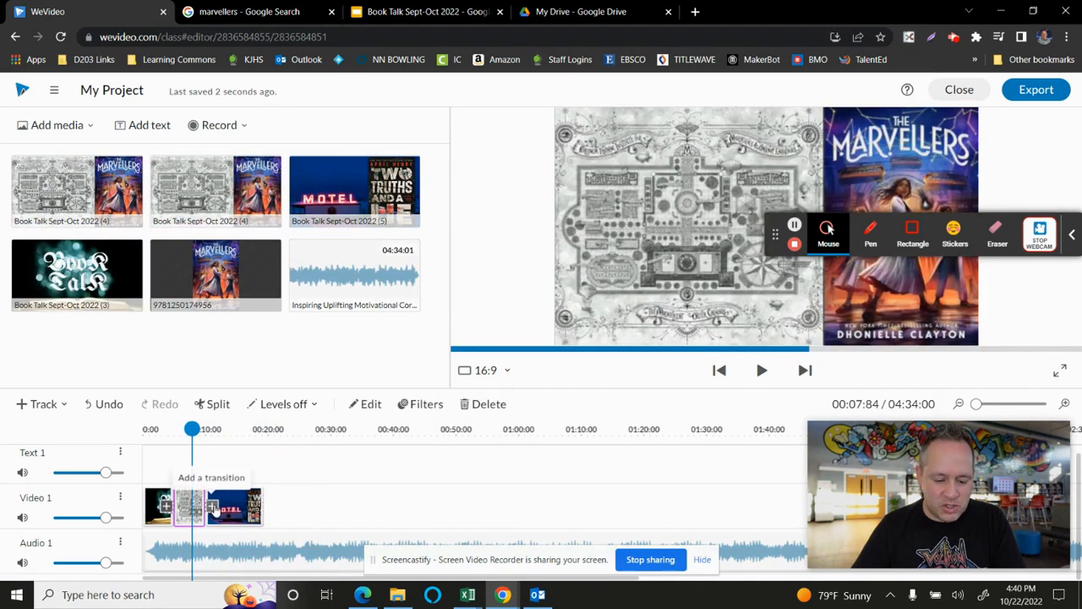
click(214, 507)
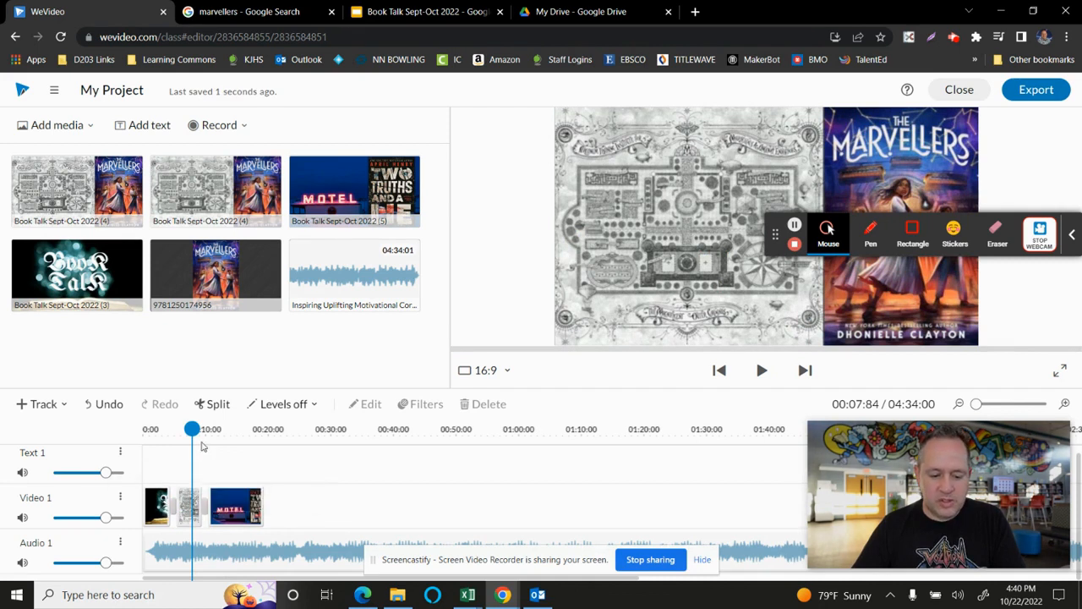
click(209, 507)
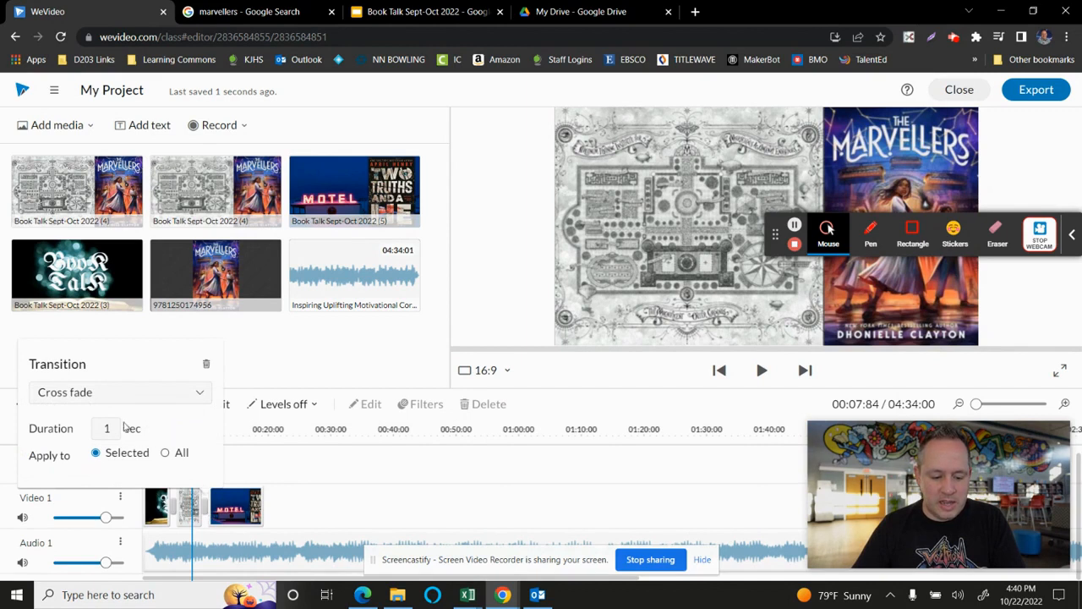
click(136, 394)
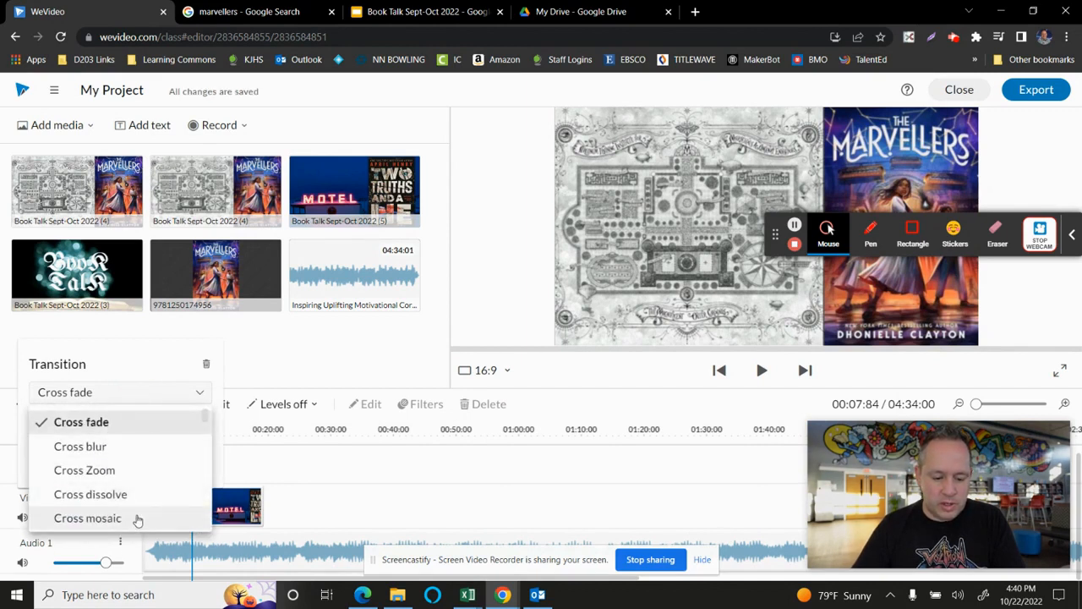
click(93, 518)
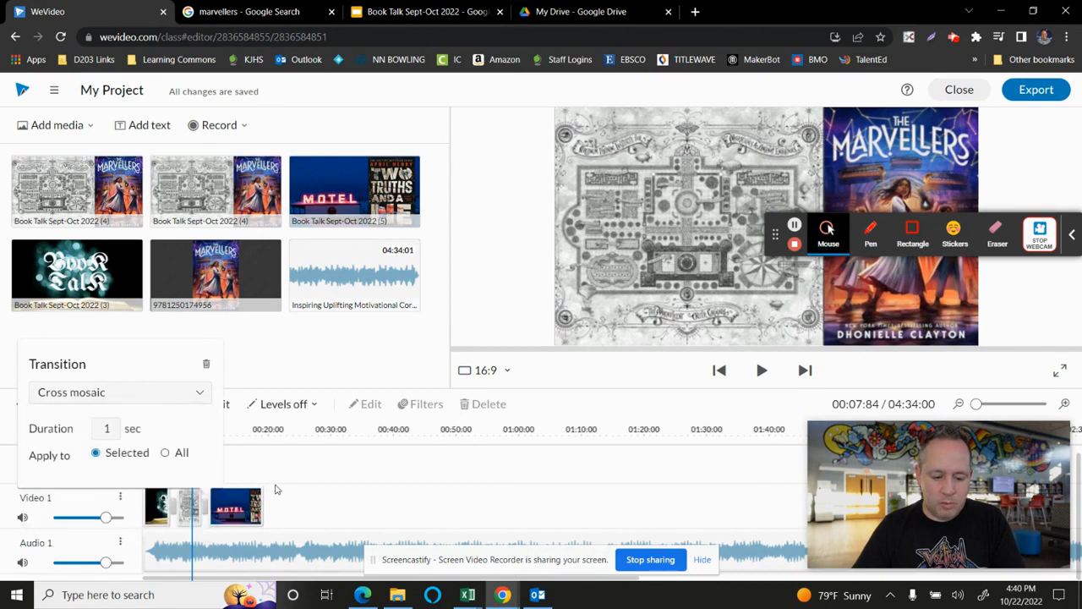
click(260, 461)
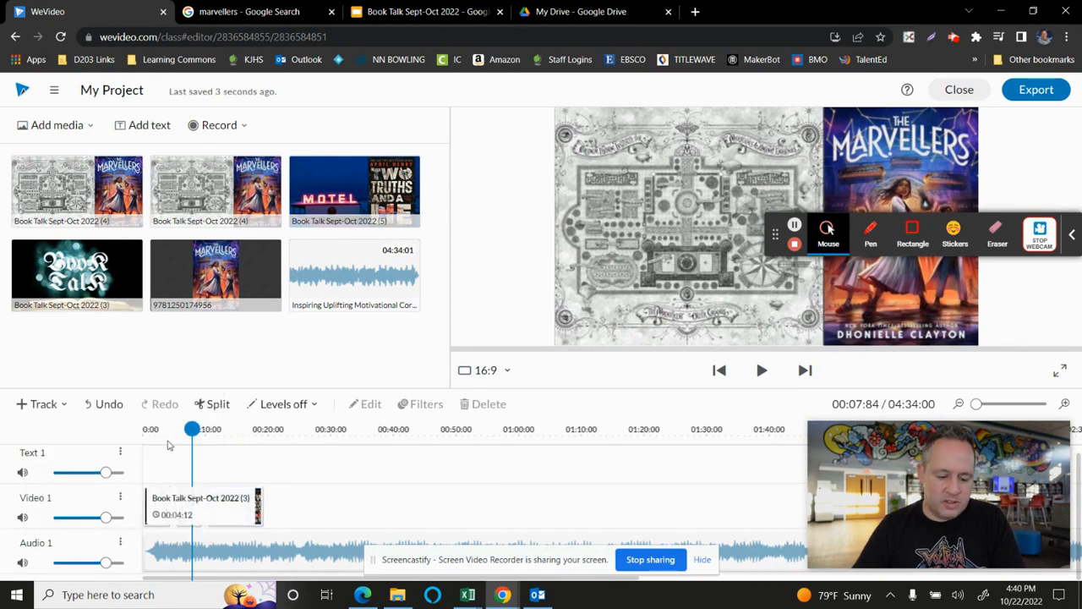
- Play the sequence from the beginning to about 16 seconds to review the clips and transitions
drag(192, 430, 131, 435)
key(space)
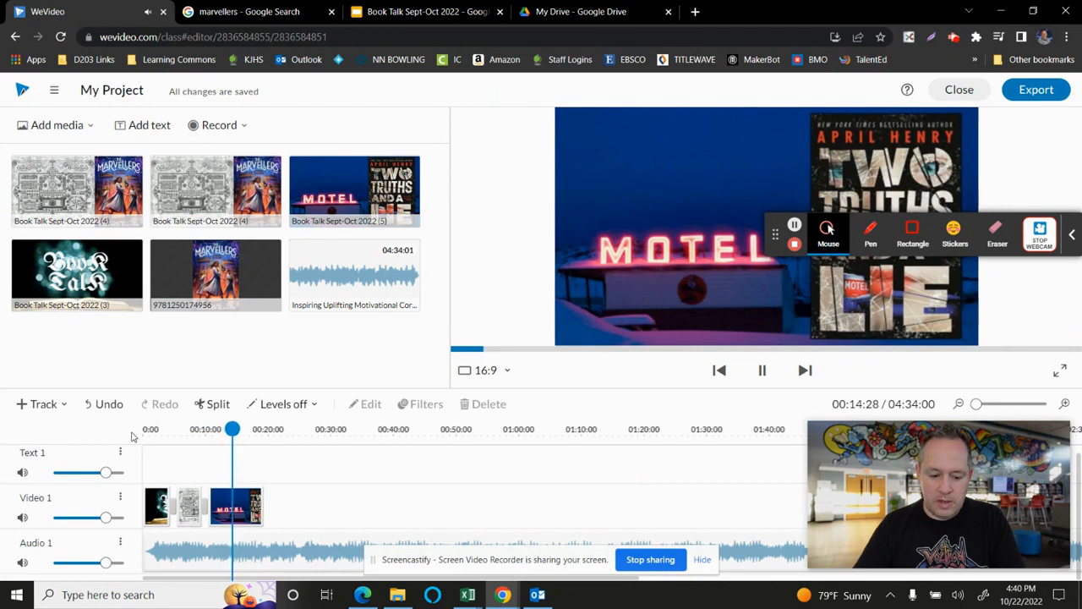
click(762, 369)
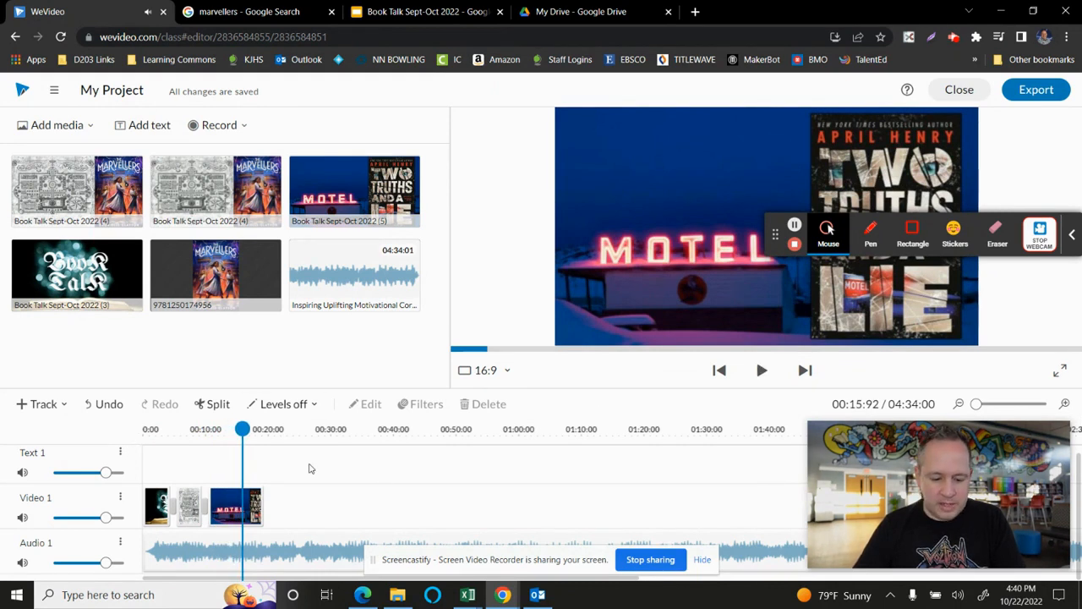
mouse_move(1000, 434)
mouse_down()
mouse_move(998, 412)
mouse_move(998, 426)
mouse_up()
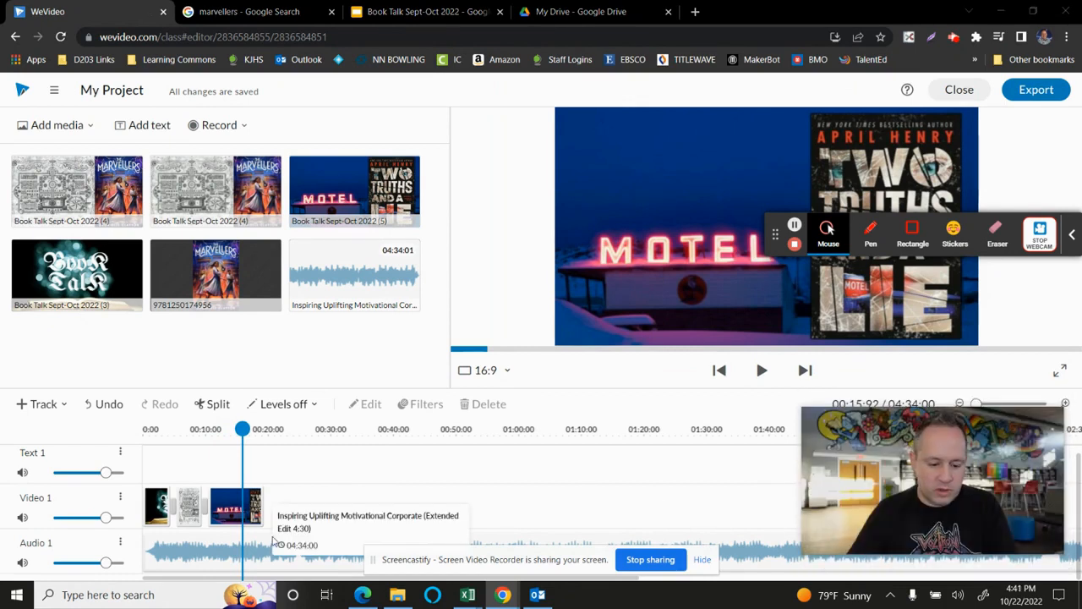
- Lower the Audio 1 track's volume to about a fifth and return the playhead to the start of the timeline
drag(105, 563, 67, 562)
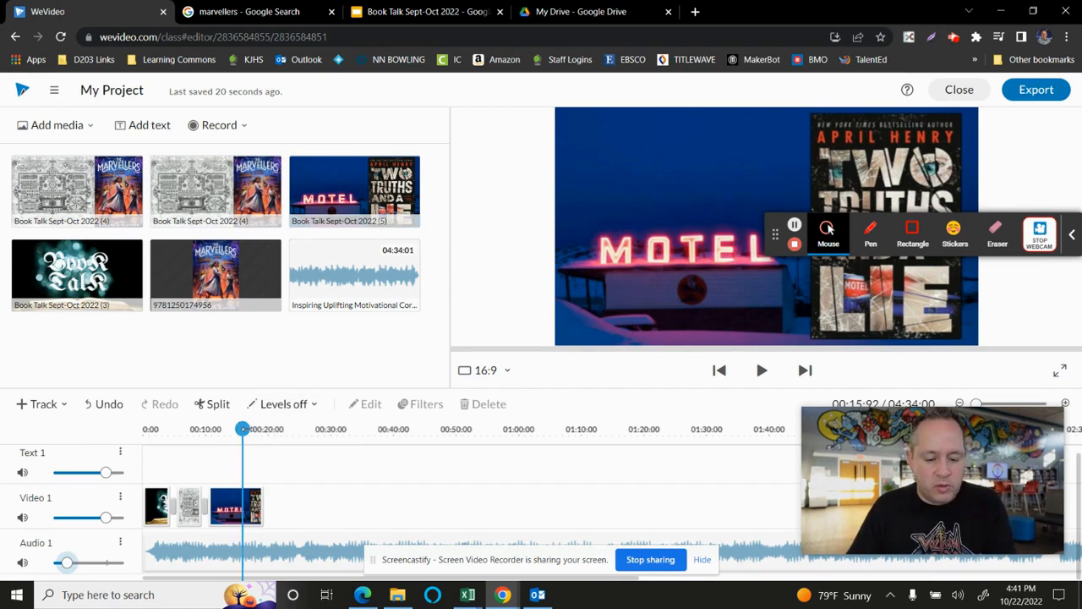
click(200, 429)
drag(200, 430, 144, 429)
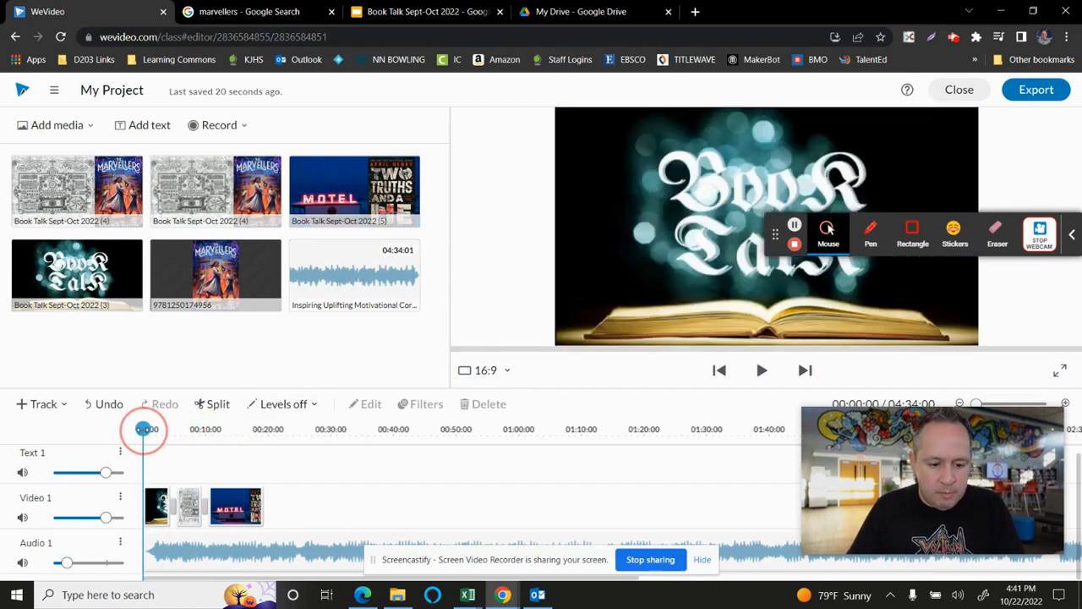
- Record a voiceover of about 20 seconds from the beginning with the default Jabra SPEAK 410 USB microphone, keeping the video muted
click(245, 125)
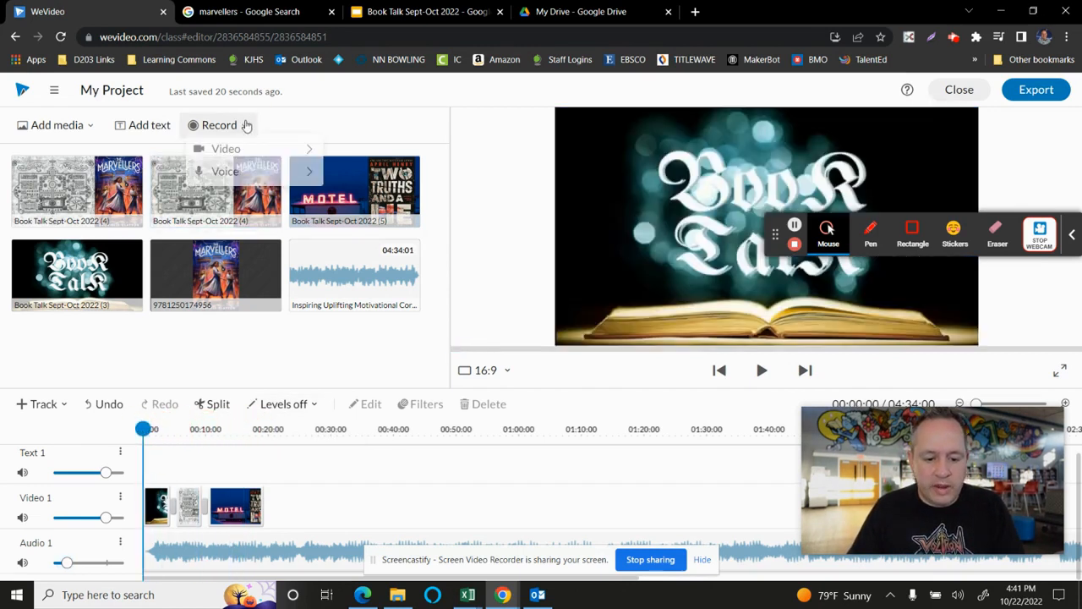
mouse_move(273, 150)
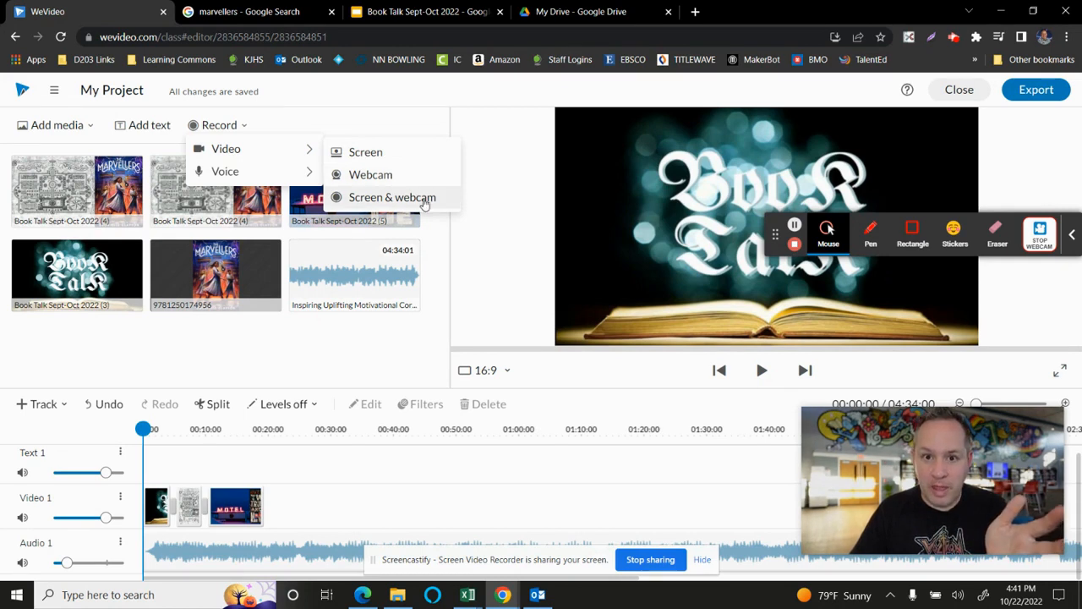
mouse_move(273, 175)
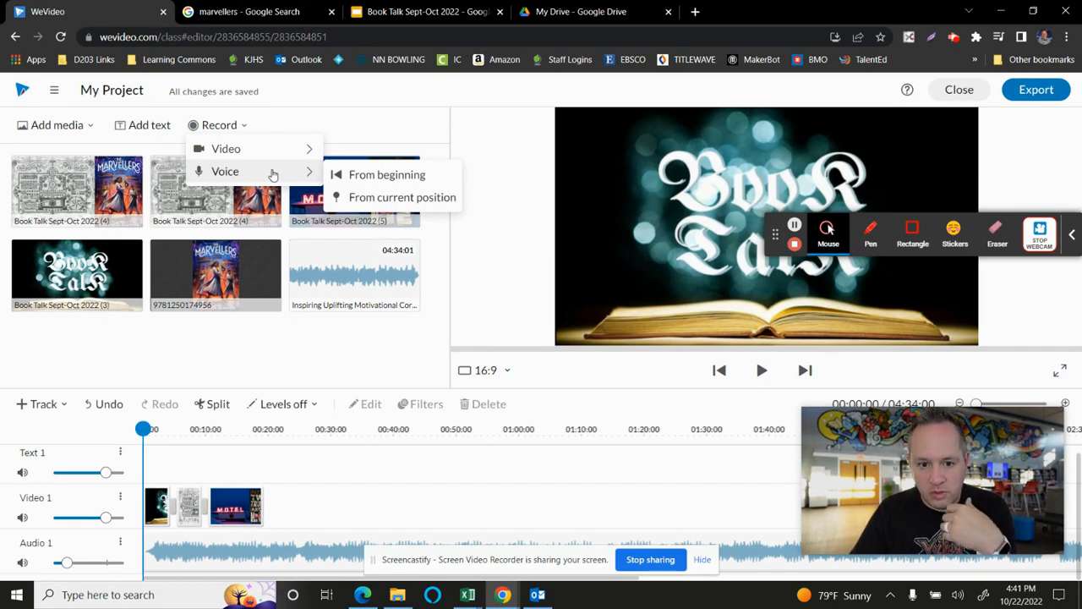
click(391, 175)
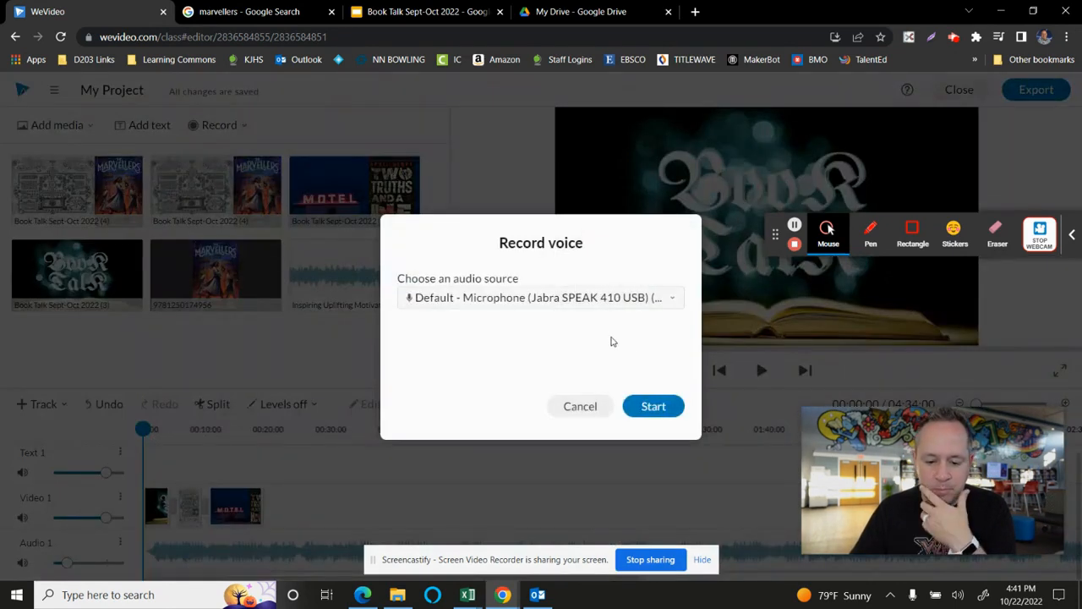
click(662, 407)
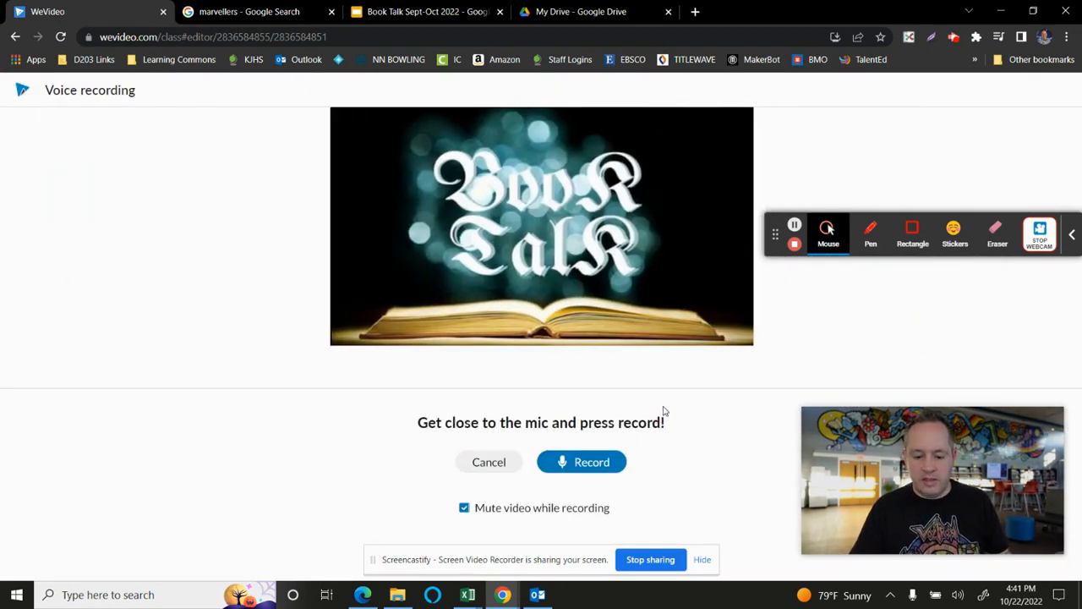
click(584, 465)
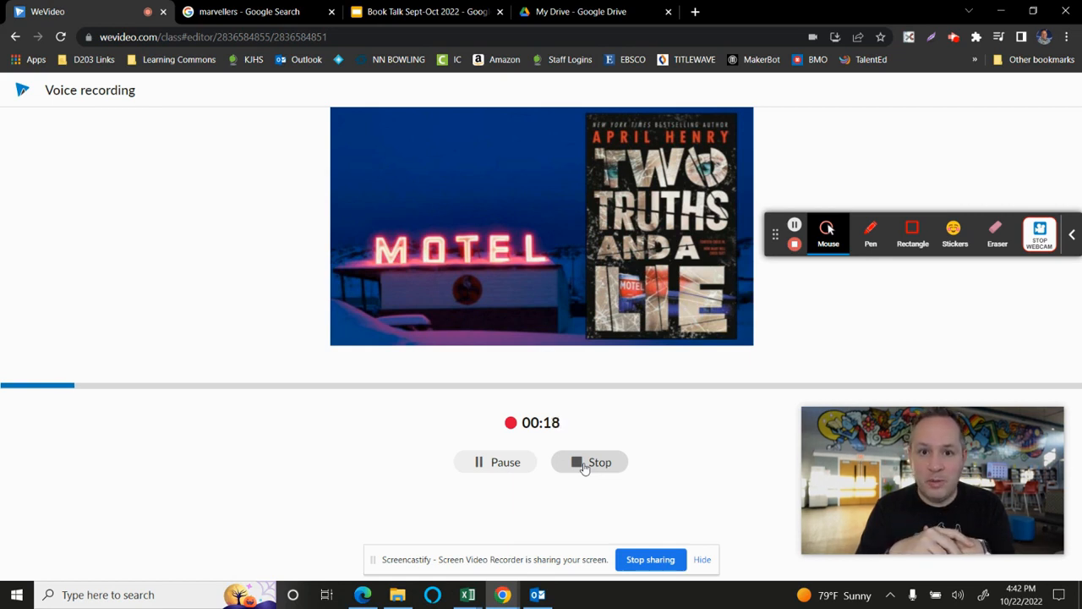
click(583, 464)
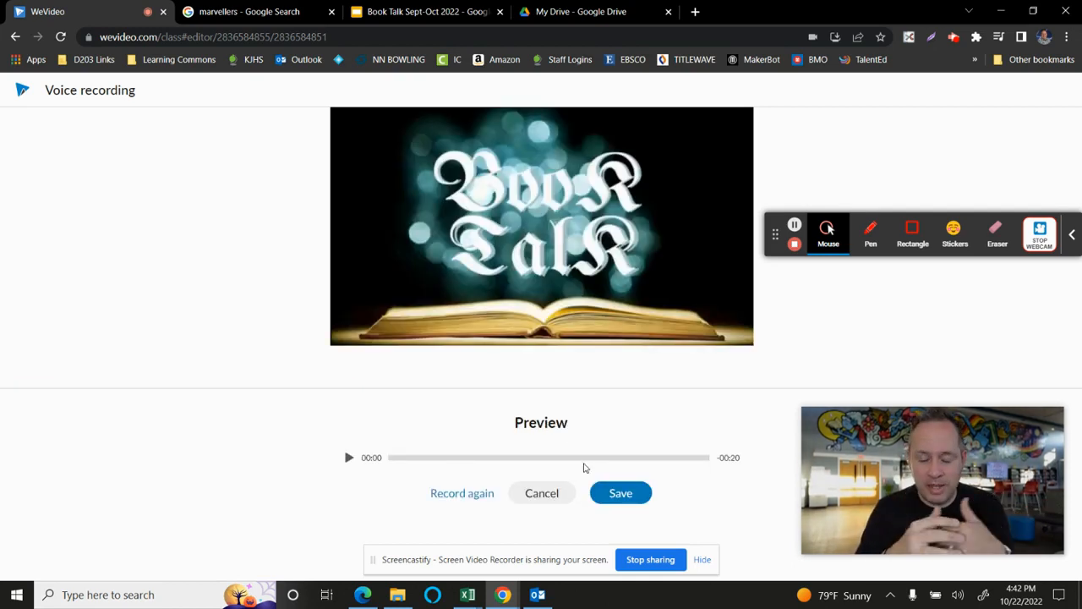
- Preview the first seconds of the voice recording and save it to the project
click(348, 453)
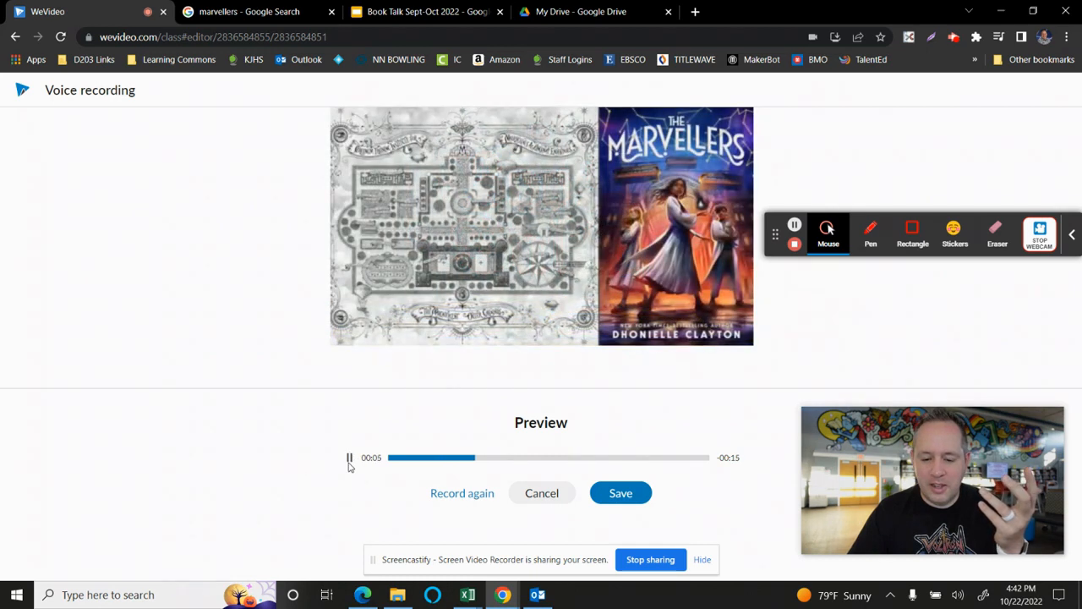
click(349, 460)
click(620, 493)
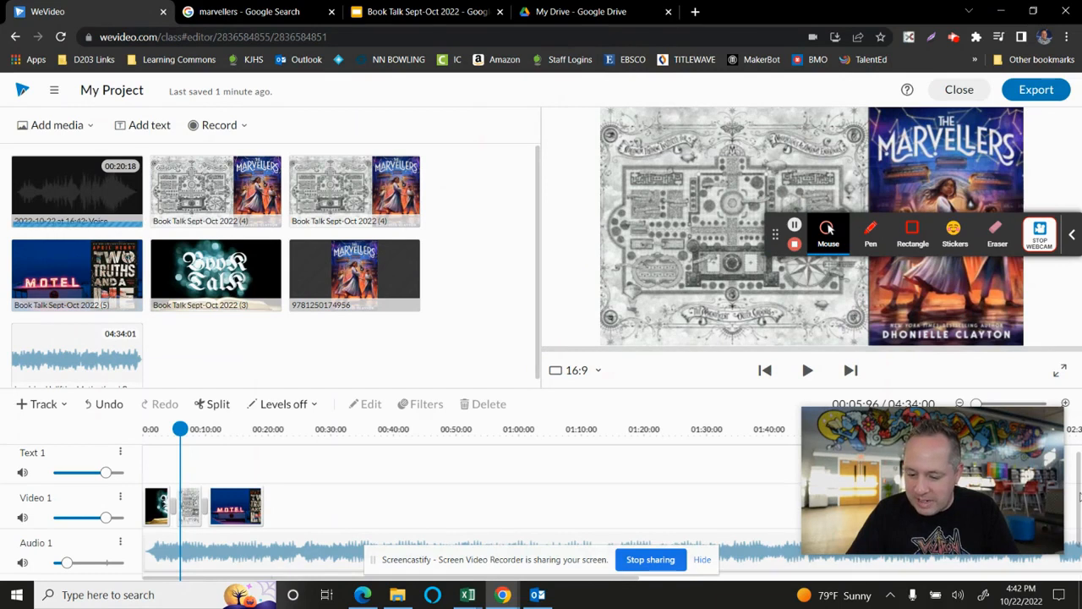
- Review the motel clip's editing options and the filter gallery without changing the clip
scroll(1080, 497, down, 2)
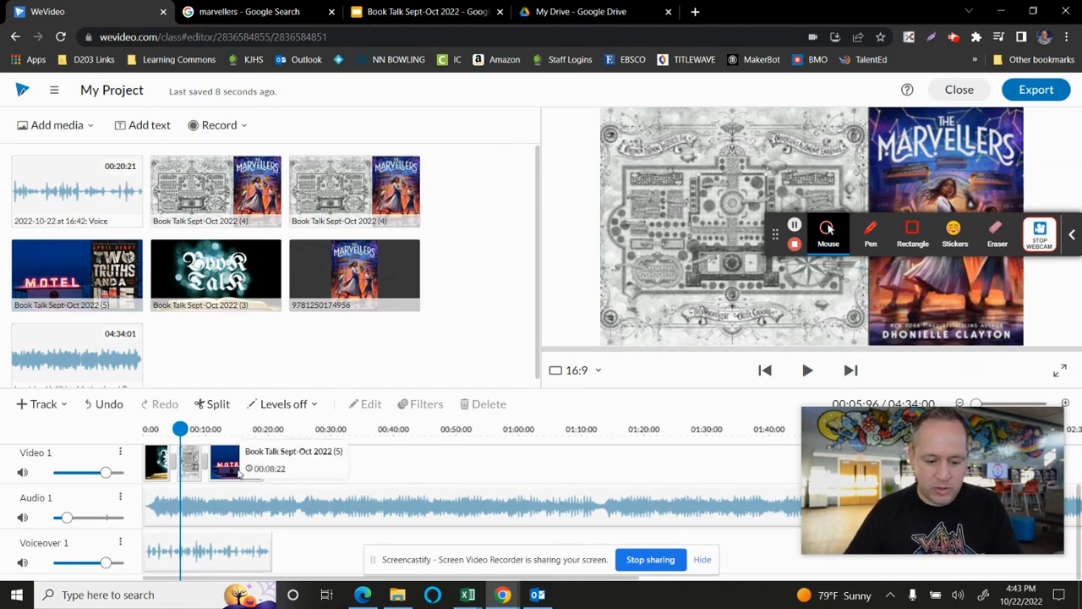
double_click(237, 472)
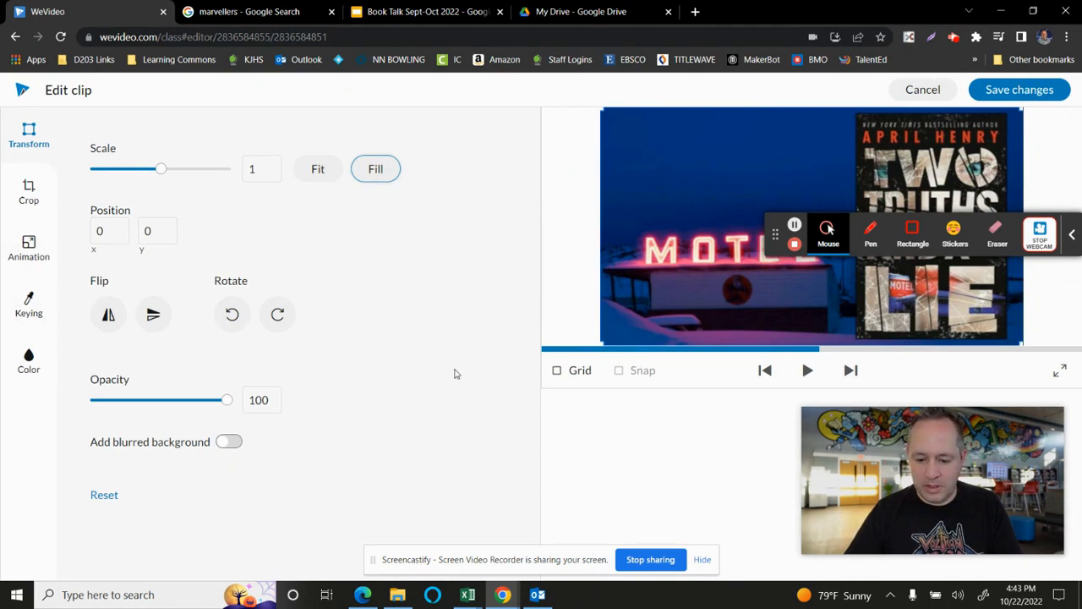
click(1015, 92)
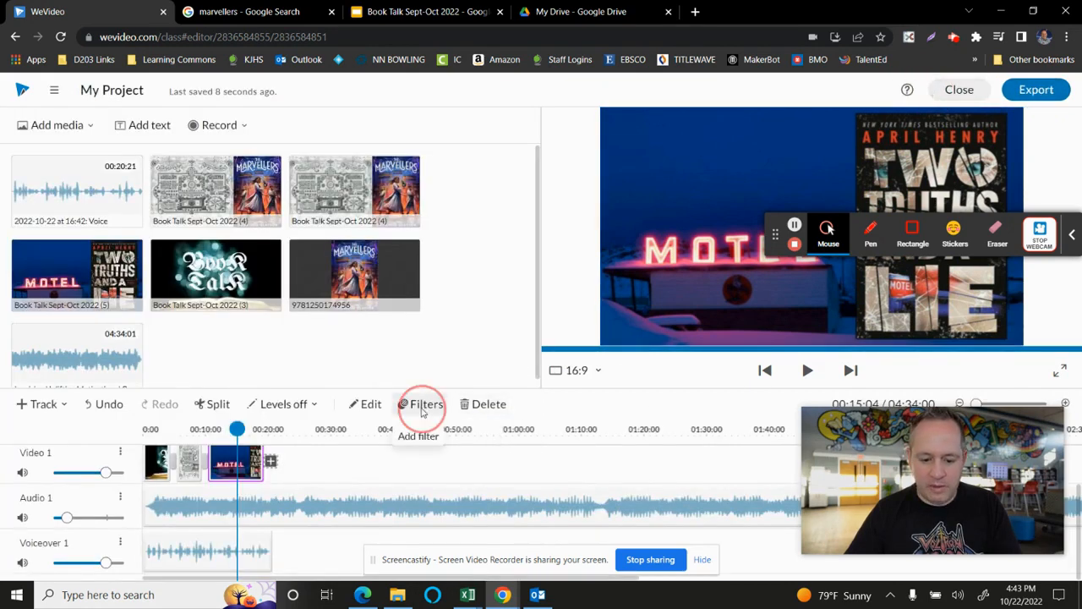
click(422, 403)
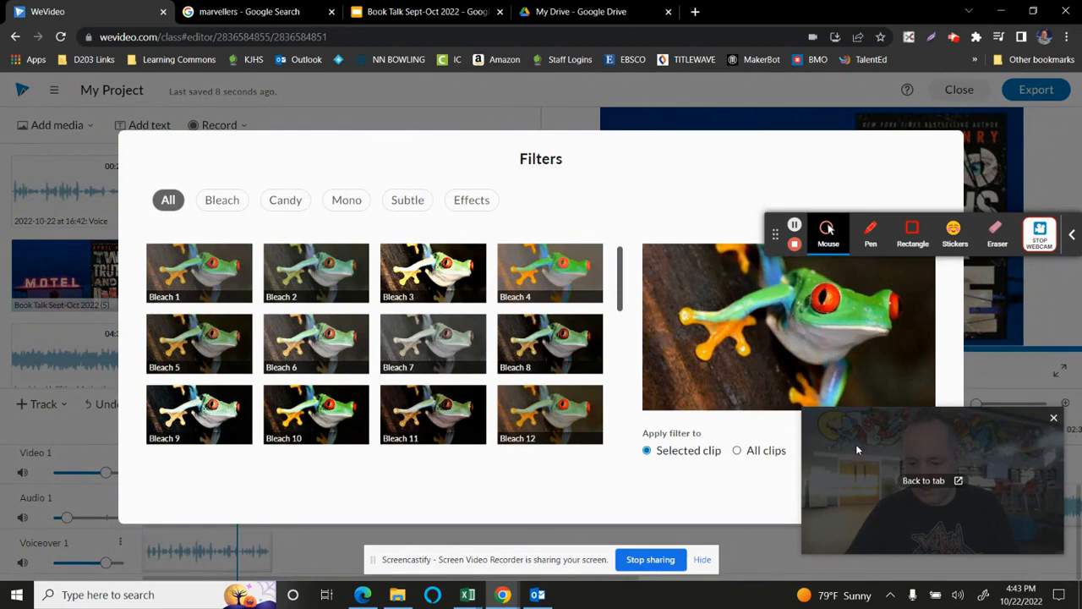
click(841, 494)
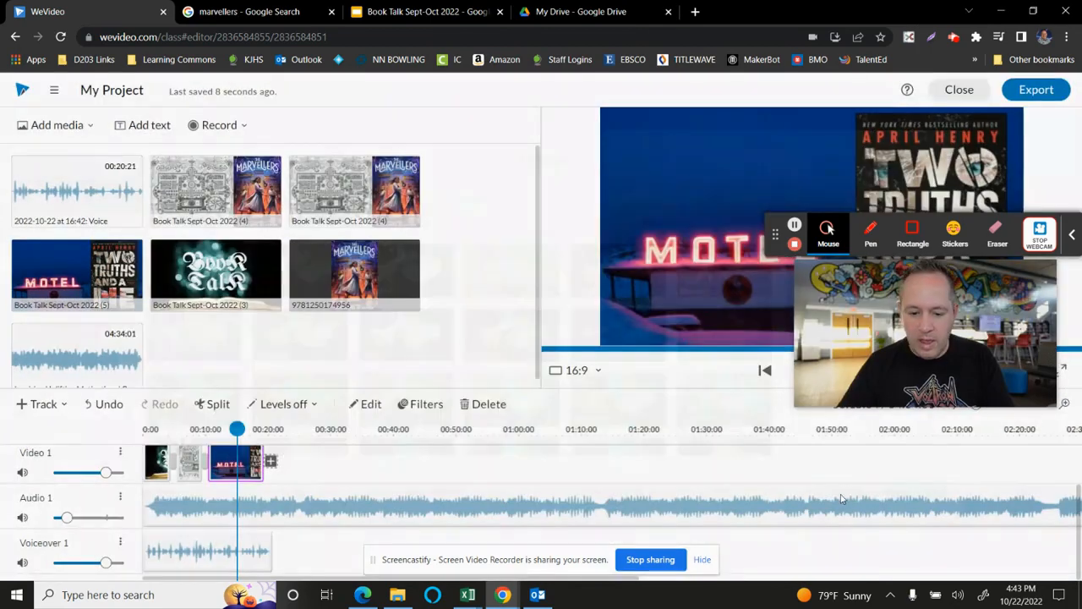
- Split the background music at about 25 seconds, just past the end of the voiceover, and delete the remainder
click(302, 507)
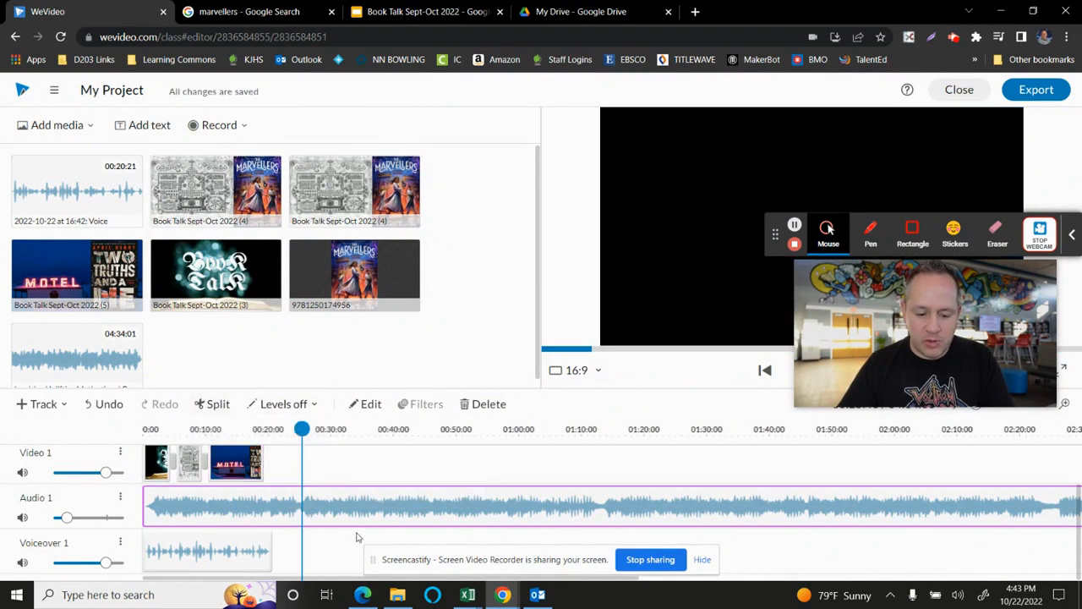
drag(301, 429, 299, 429)
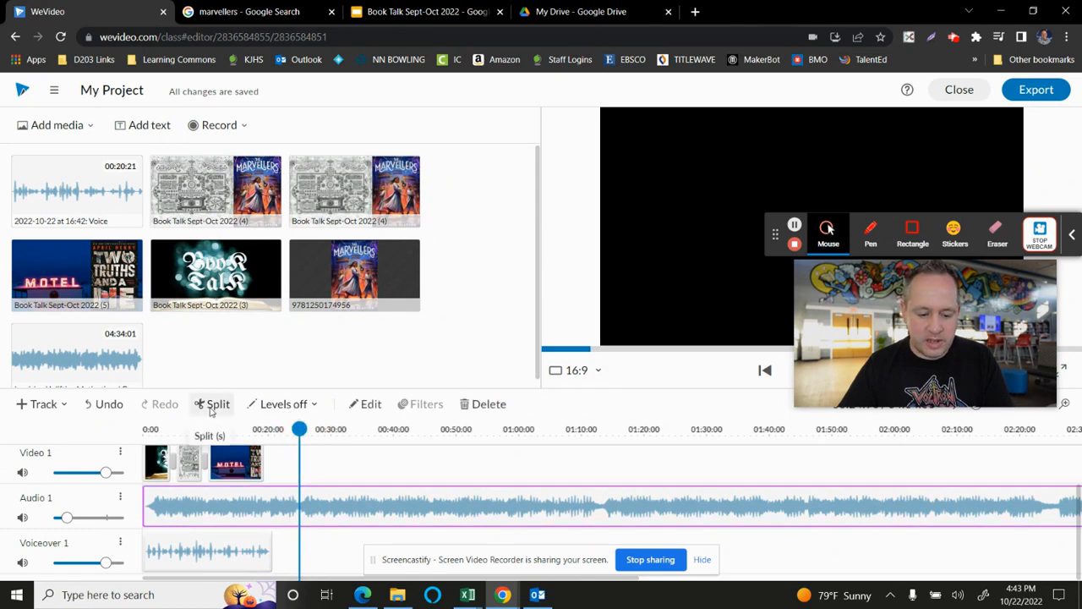
click(212, 407)
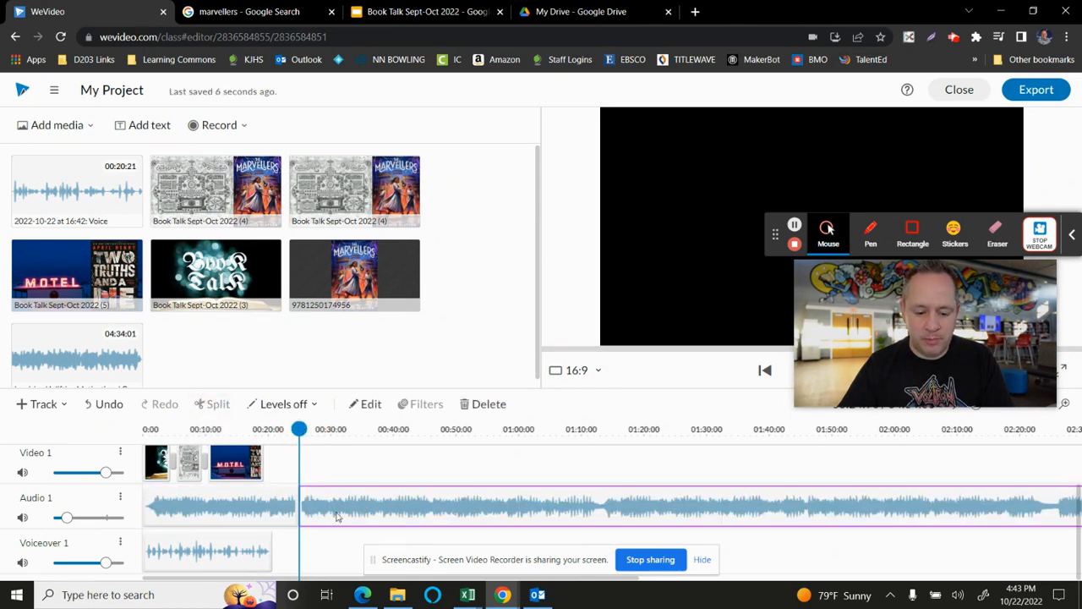
click(238, 507)
click(351, 504)
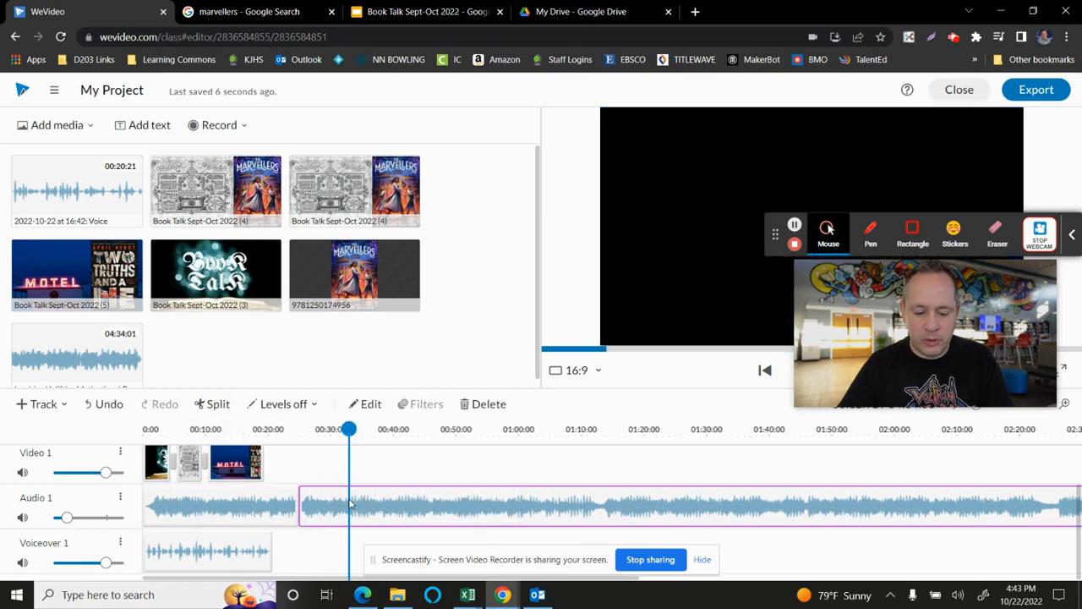
key(Delete)
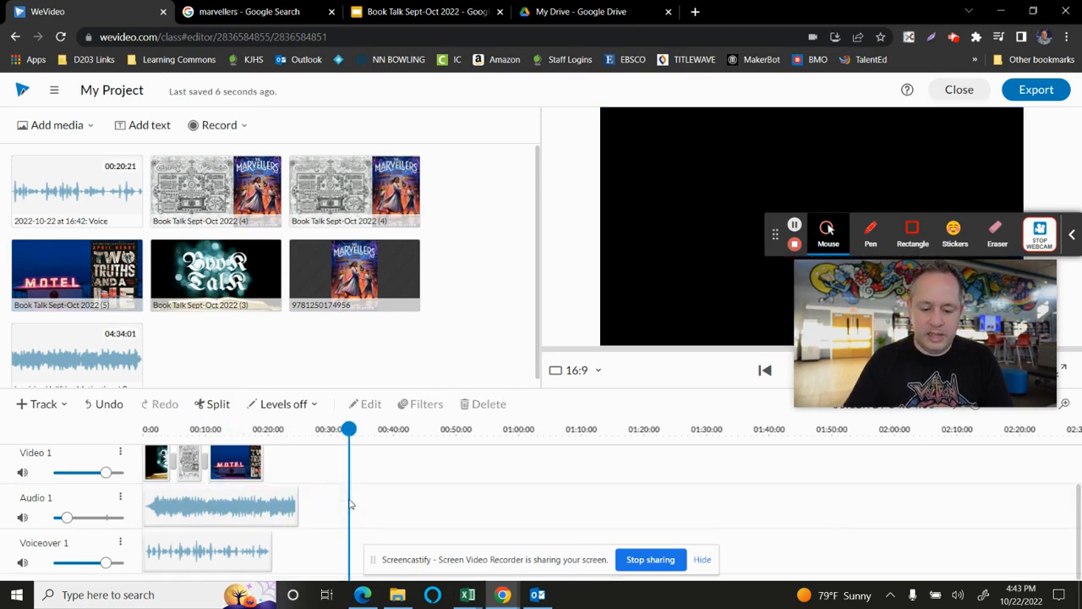
- Give the shortened background music clip a 2.5-second fade-out, save the change and scrub the timeline past the music's end
click(271, 509)
right_click(272, 509)
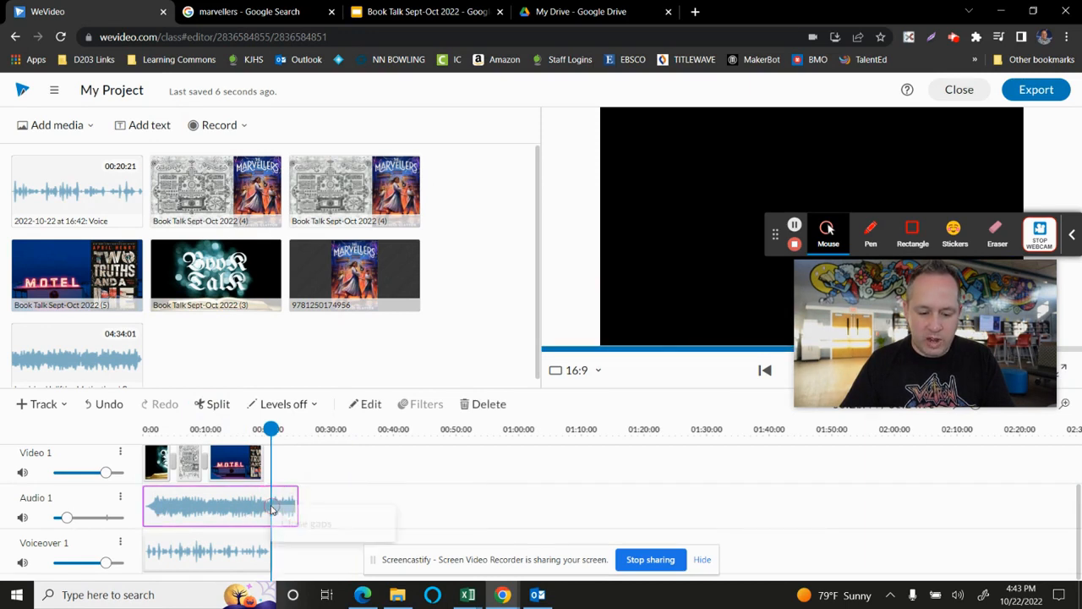
click(254, 505)
double_click(254, 505)
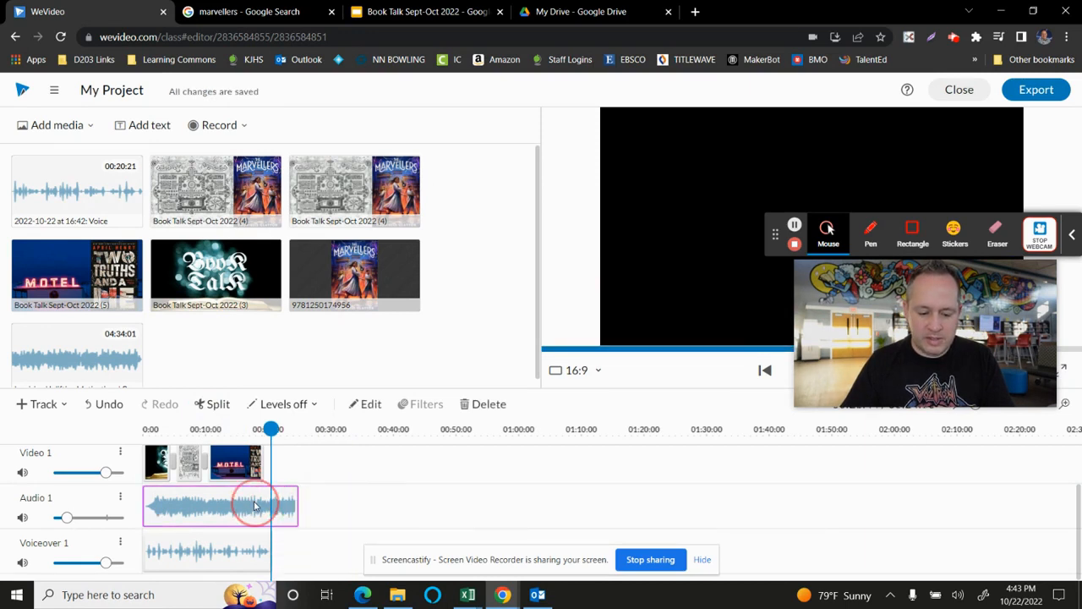
click(221, 231)
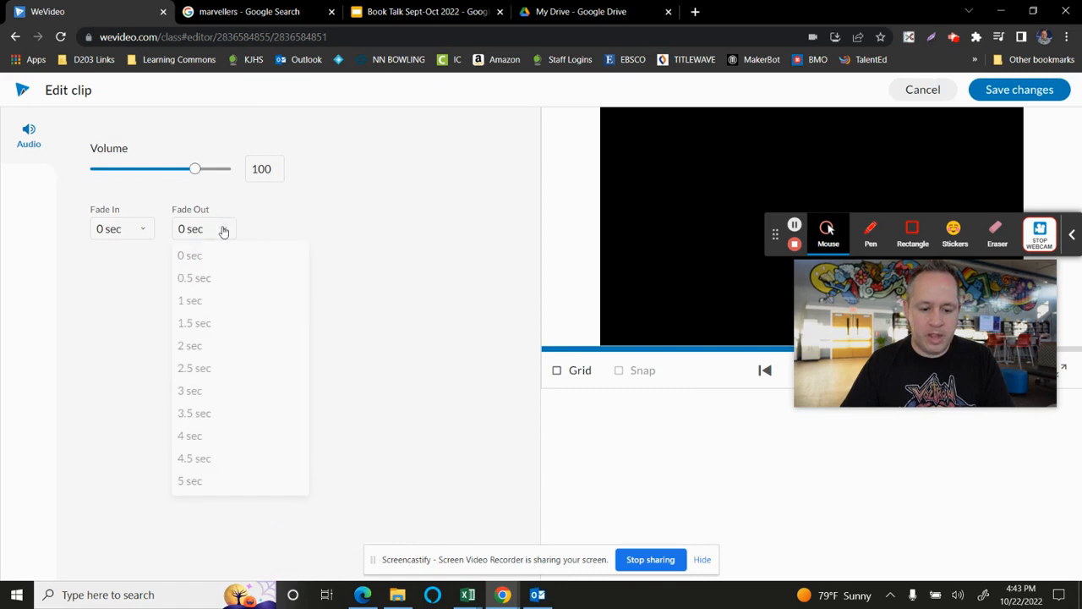
click(228, 376)
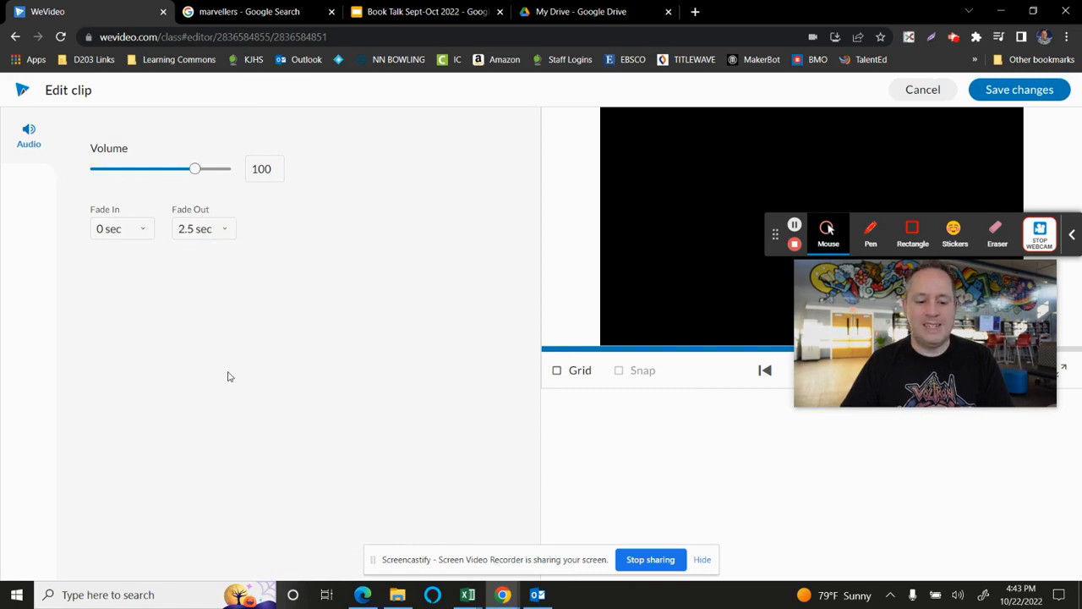
click(991, 90)
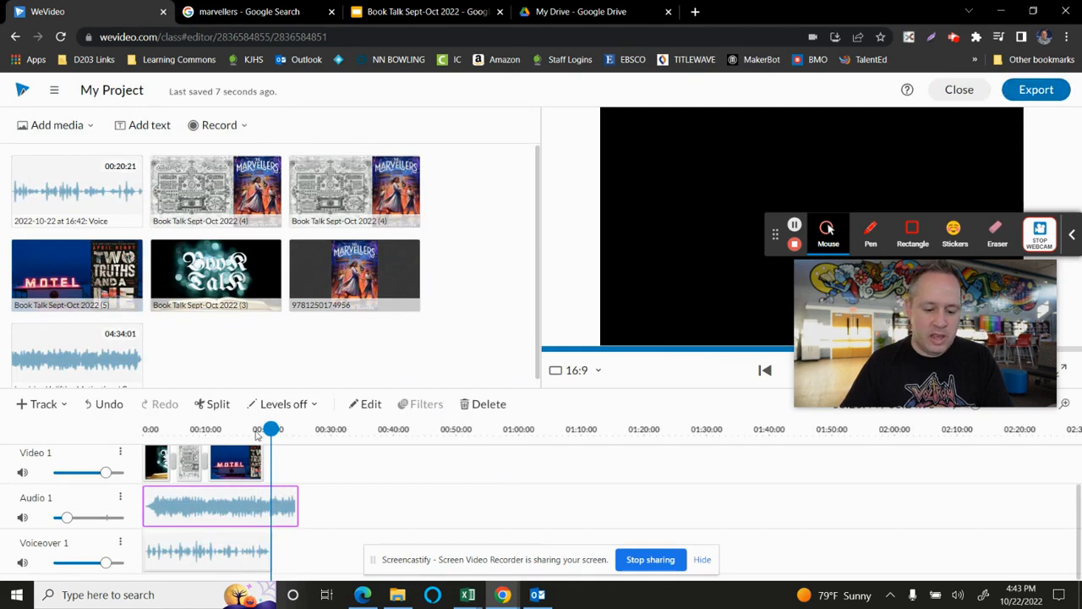
drag(151, 422, 318, 436)
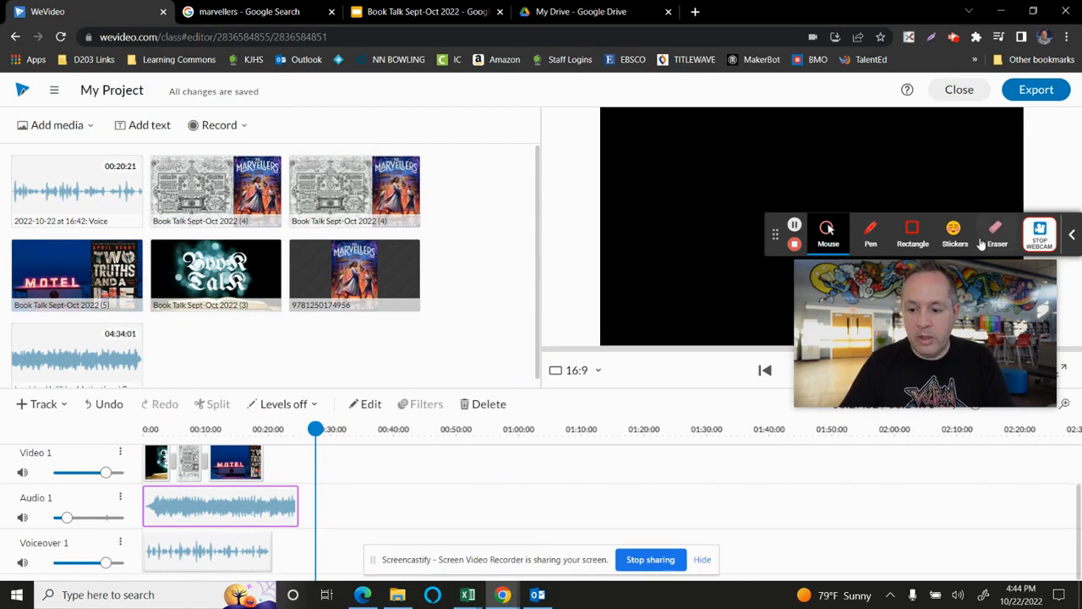
- Export the project under the name WeVideo Test and save the export to Google Drive as video with audio
click(1036, 91)
drag(484, 322, 386, 331)
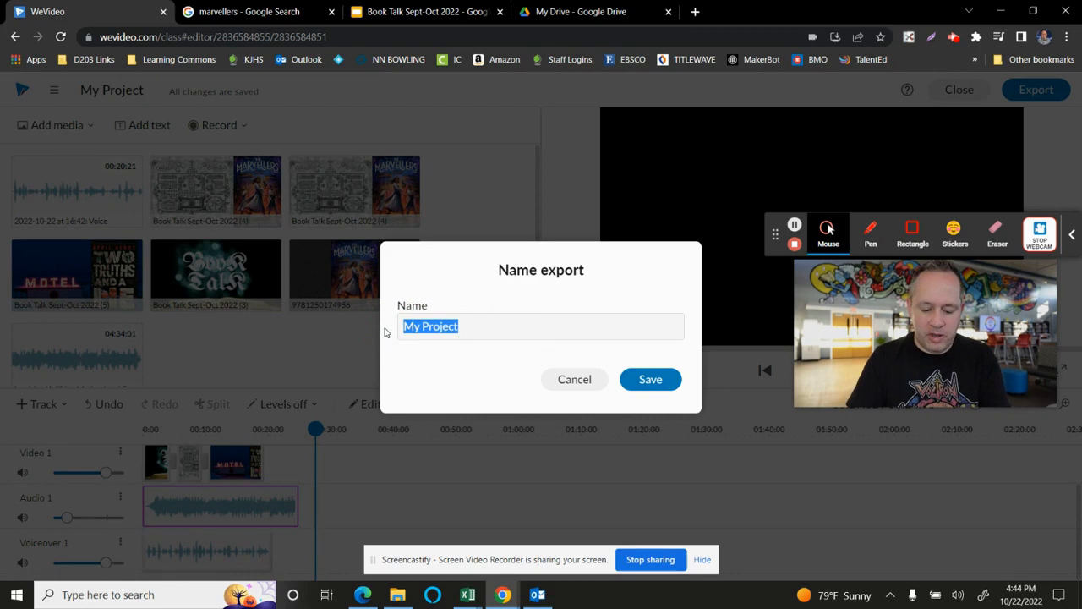
text(WeVideo Test)
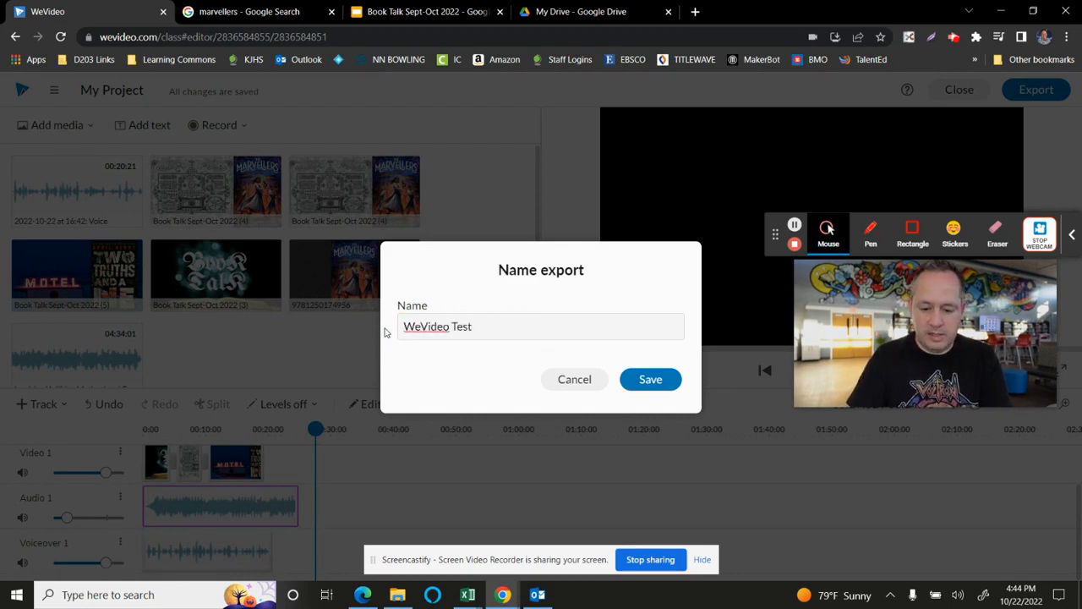
click(674, 381)
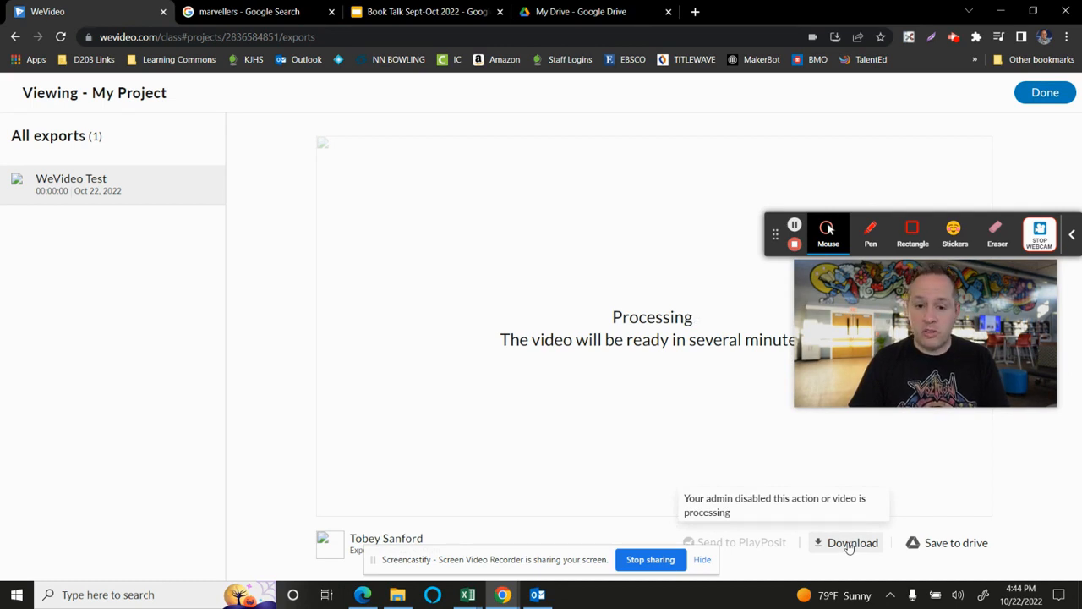
click(975, 543)
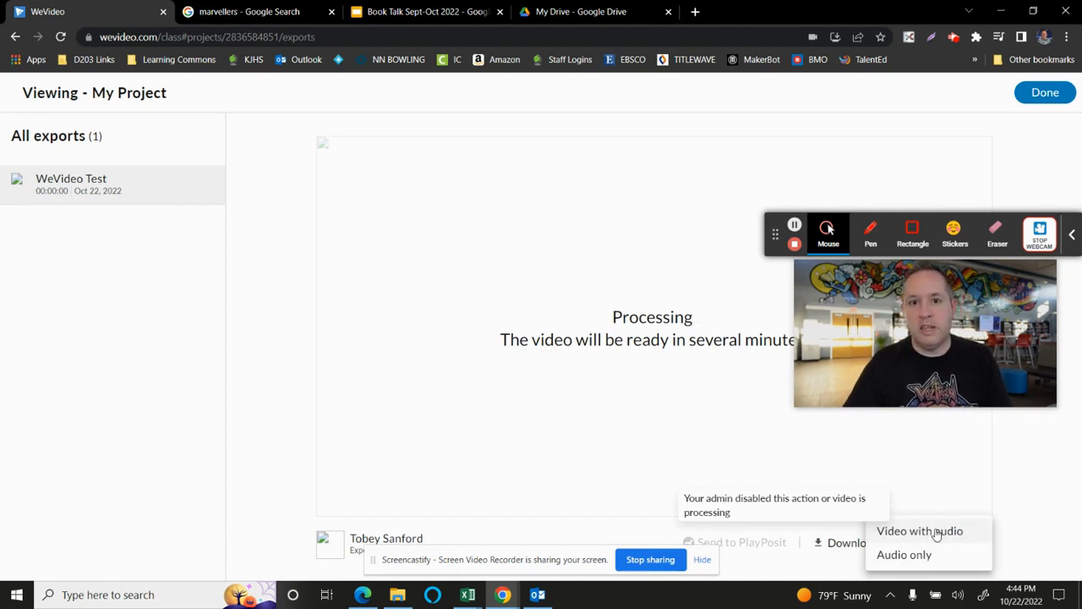
click(936, 533)
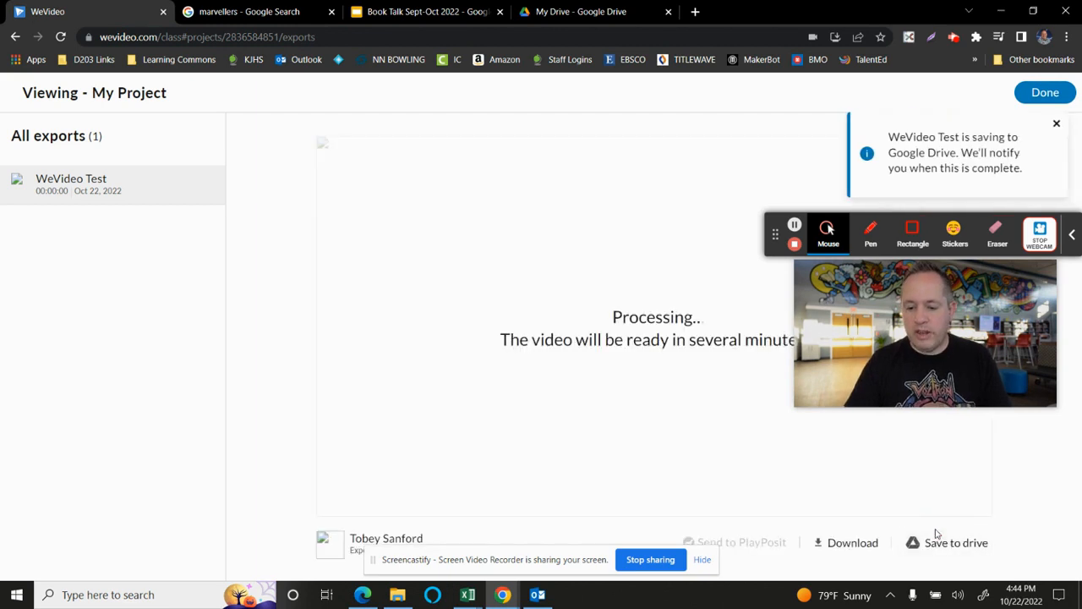